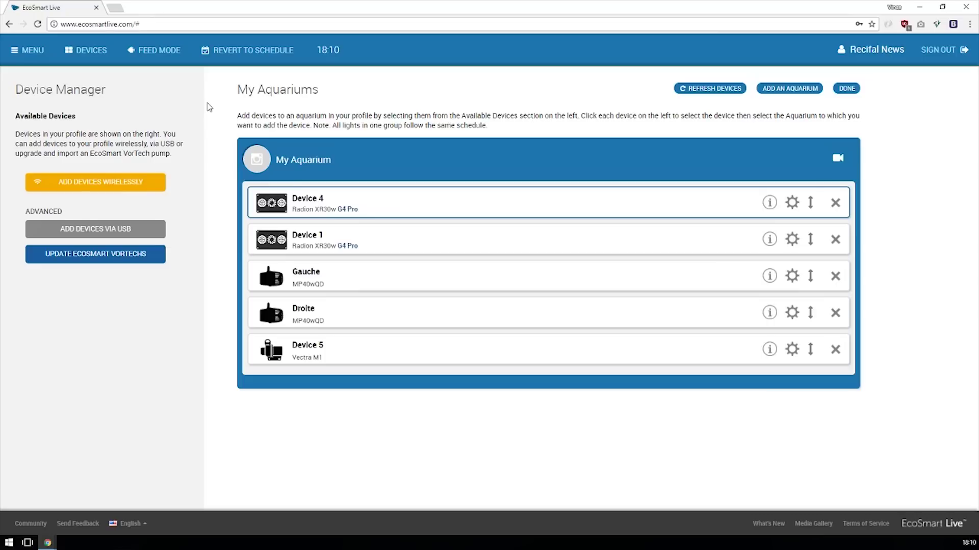
Examine the details of Device 4 and the available settings of Device 4, Gauche and Device 5.
click(769, 203)
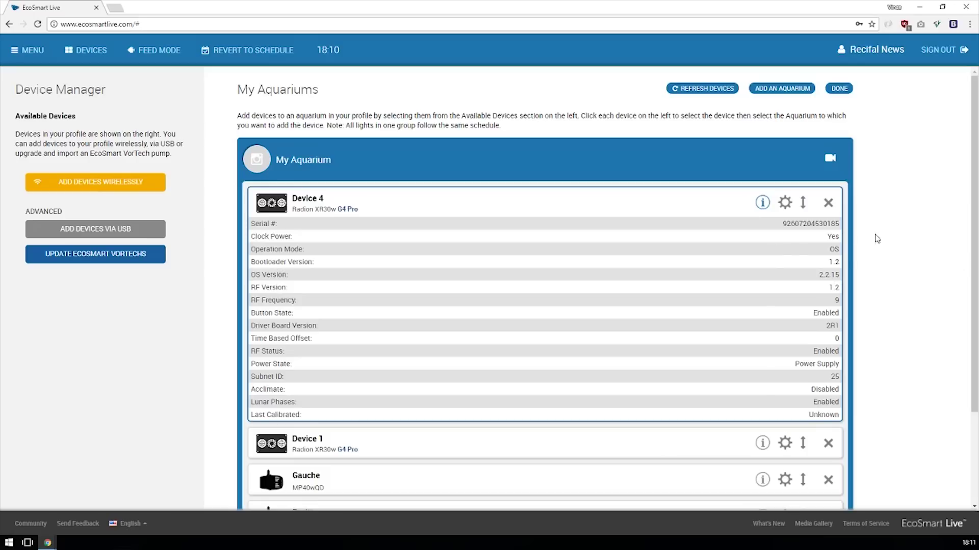
click(784, 202)
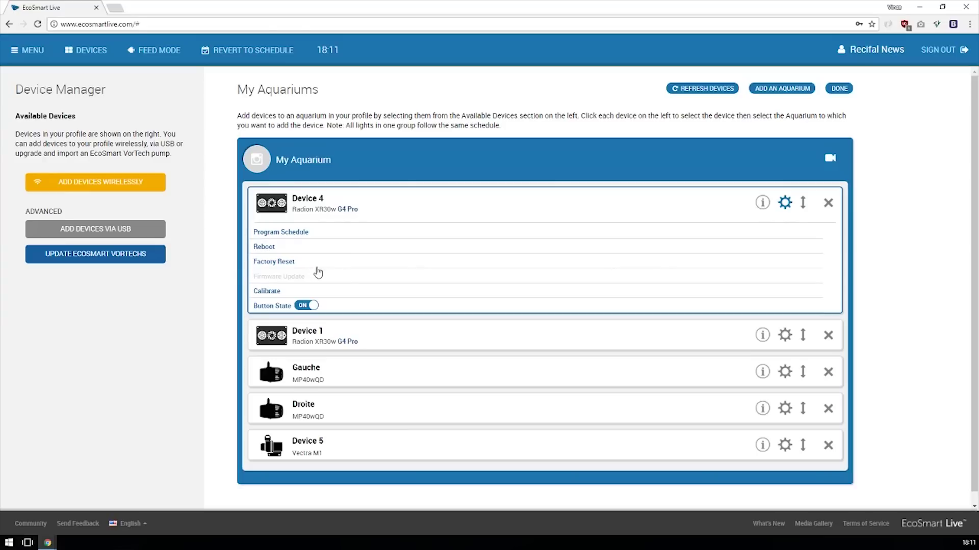
click(786, 203)
click(792, 276)
click(793, 277)
click(792, 350)
click(791, 350)
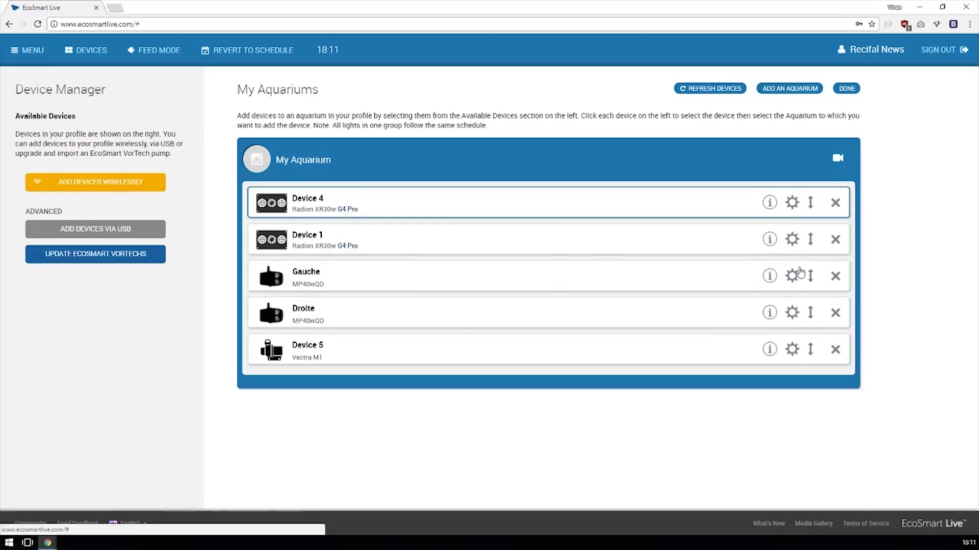
Review the available settings of Device 1 and the Gauche pump, and collapse both lists.
click(792, 241)
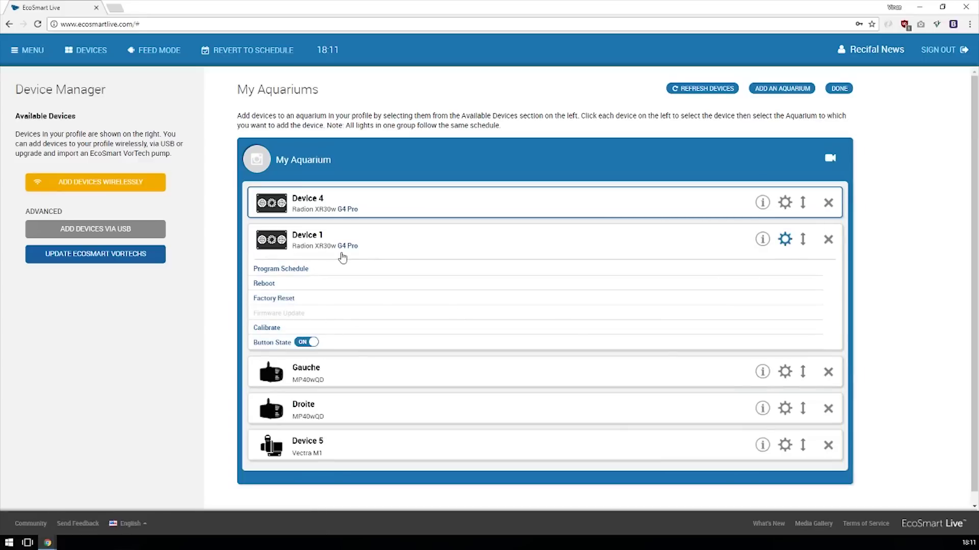
click(789, 378)
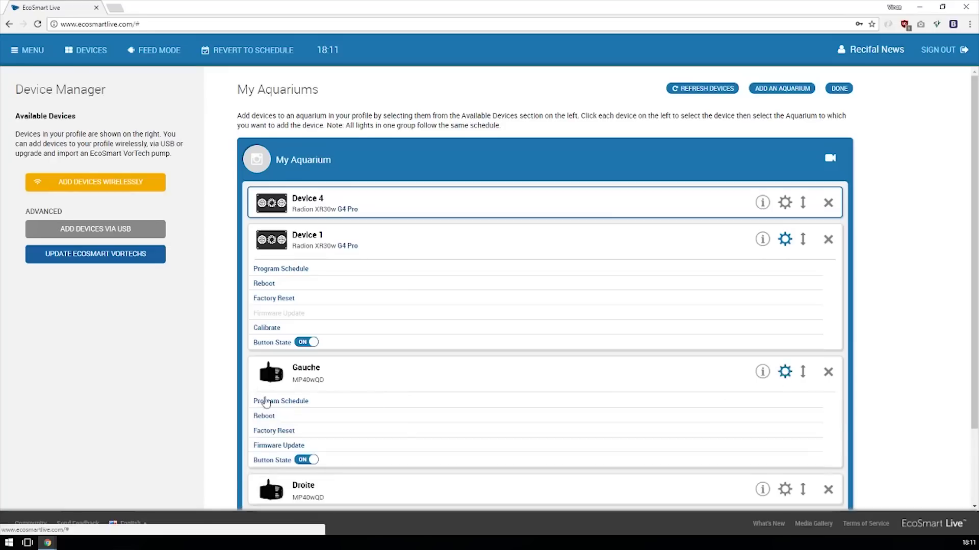
scroll(250, 405, down, 1)
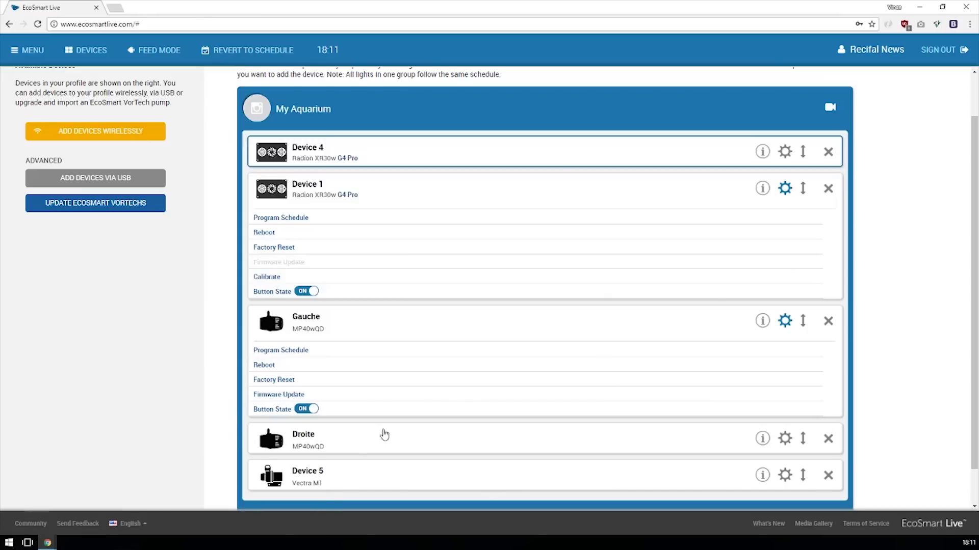
click(785, 321)
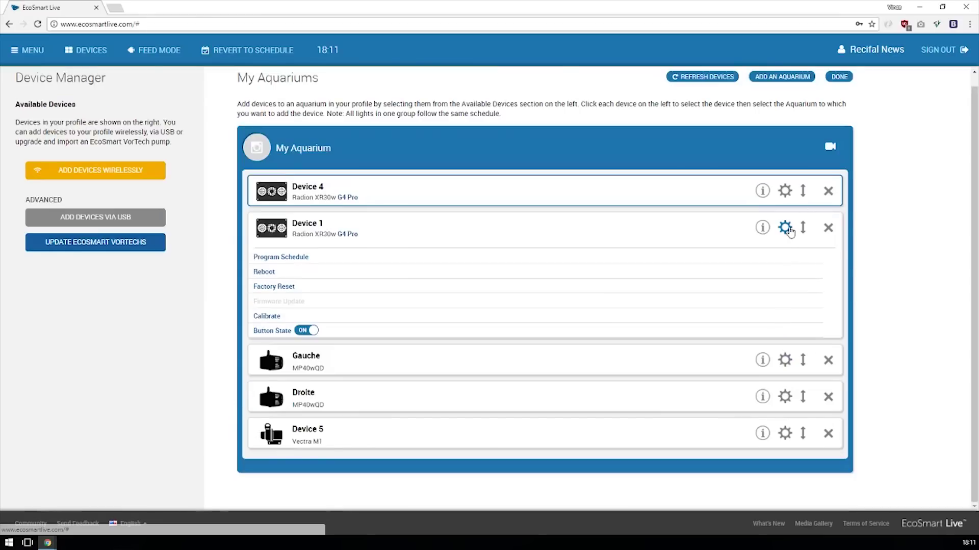
click(785, 228)
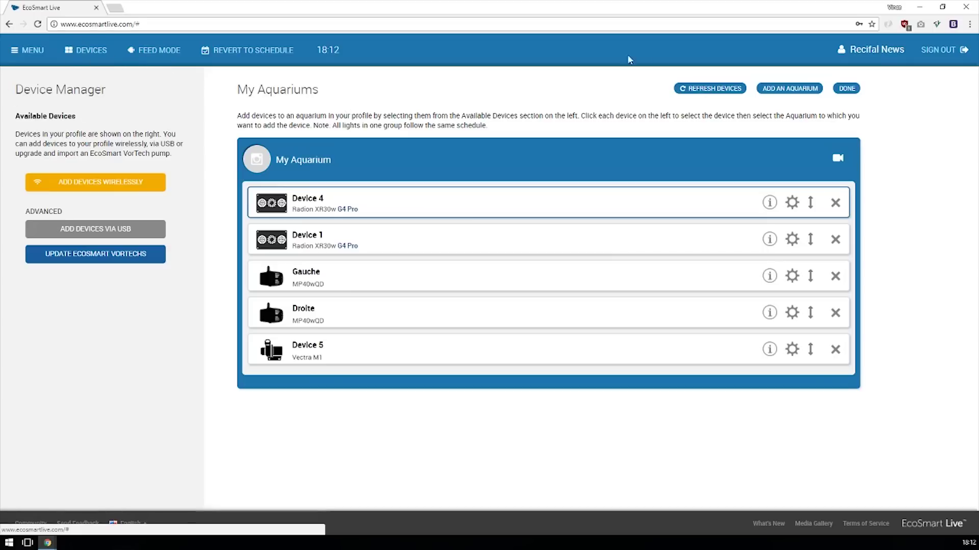
Open the layout page of My Aquarium.
click(77, 47)
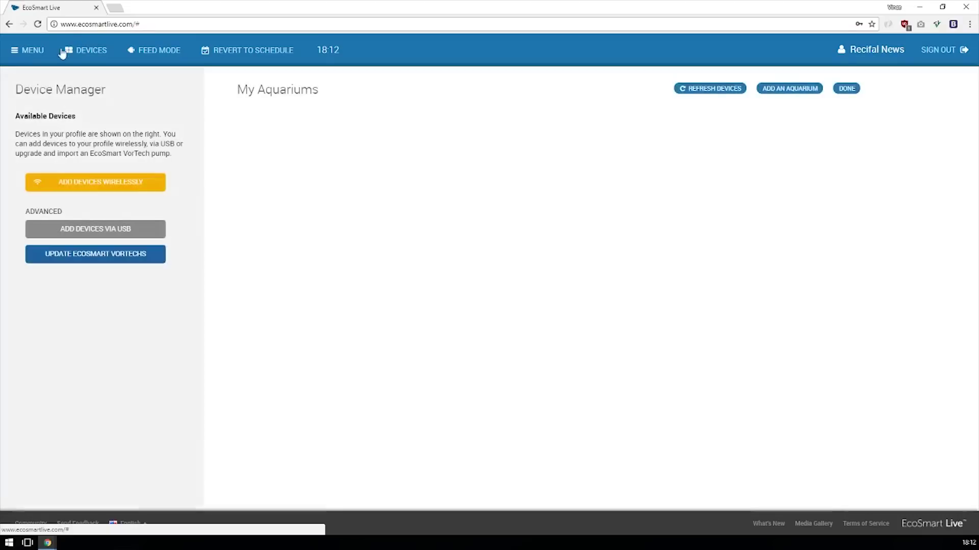
click(33, 58)
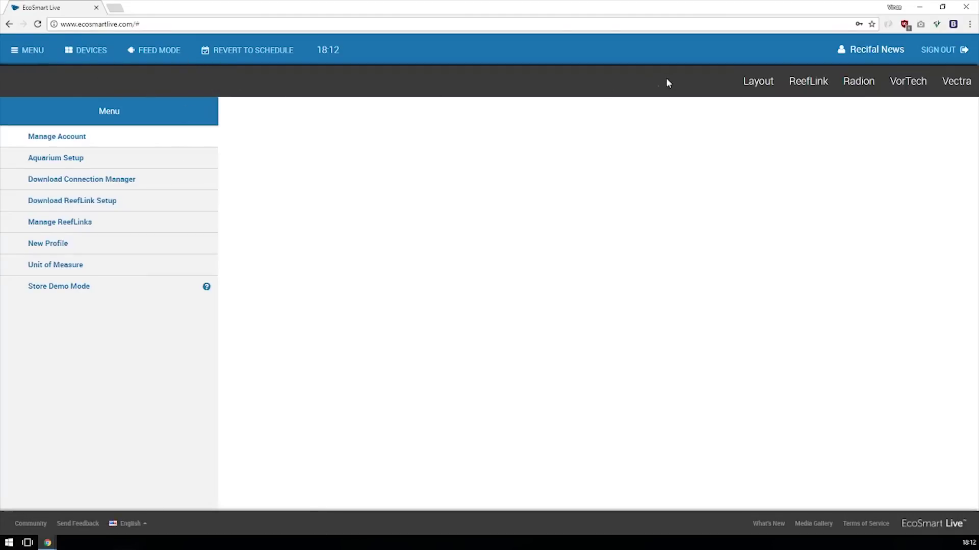
click(758, 91)
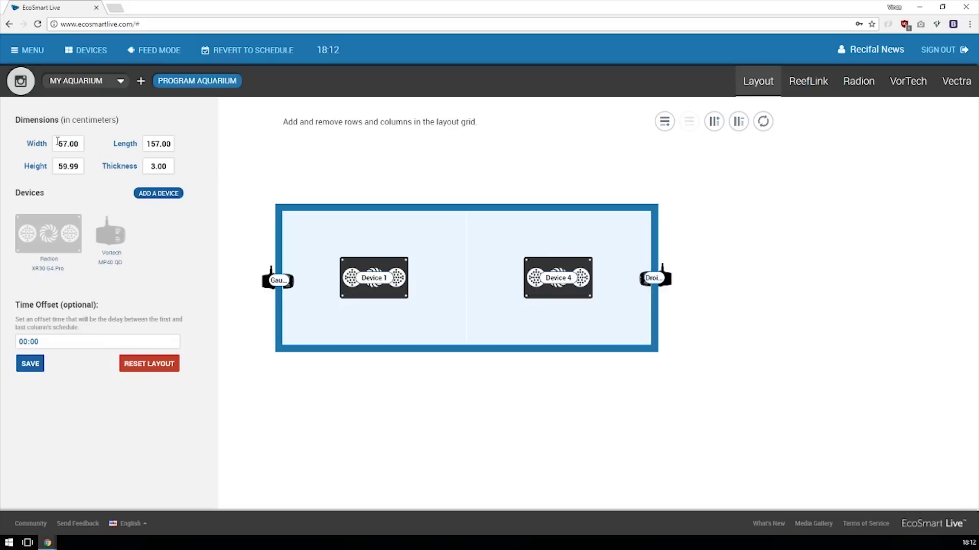
Set the aquarium's length to 250 cm in the layout dimensions.
drag(57, 142, 84, 141)
click(59, 162)
click(56, 144)
drag(147, 144, 156, 143)
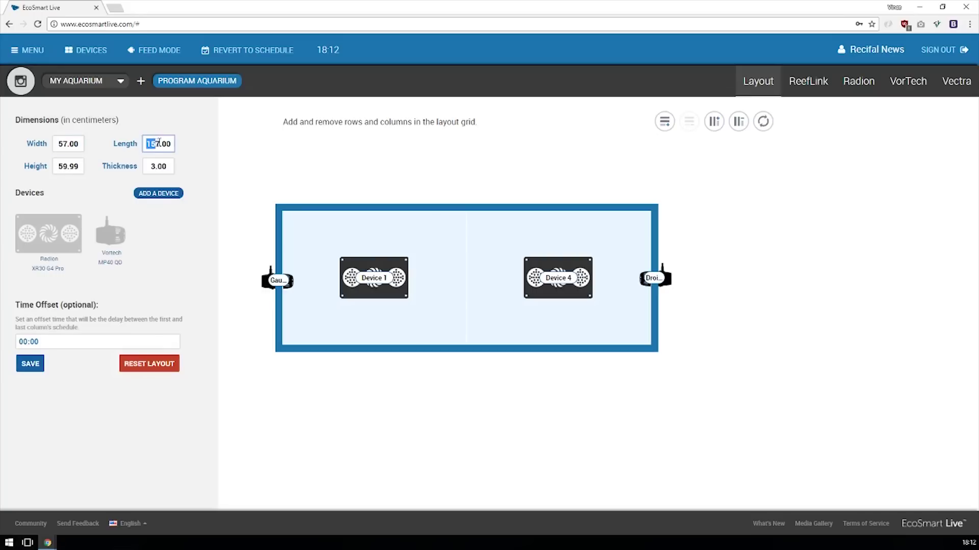
text(250)
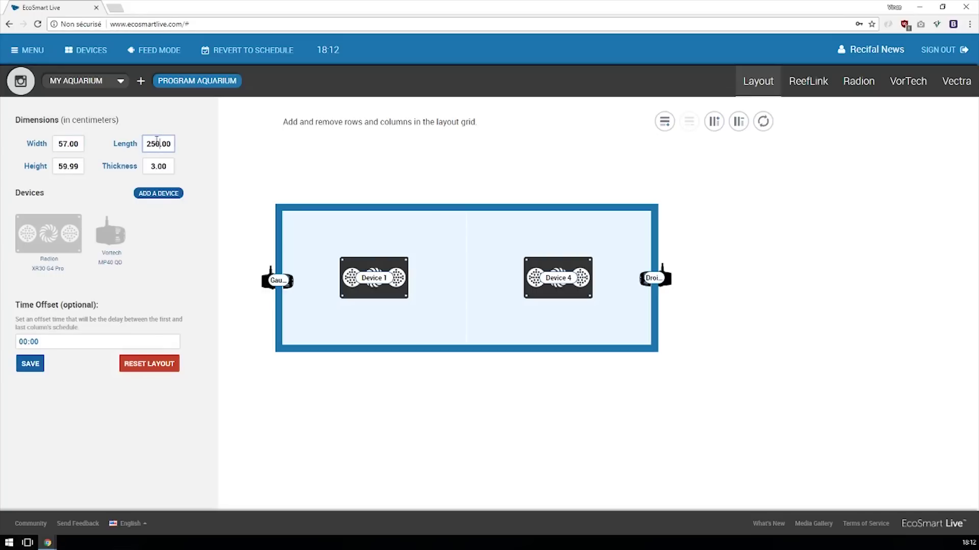
click(212, 154)
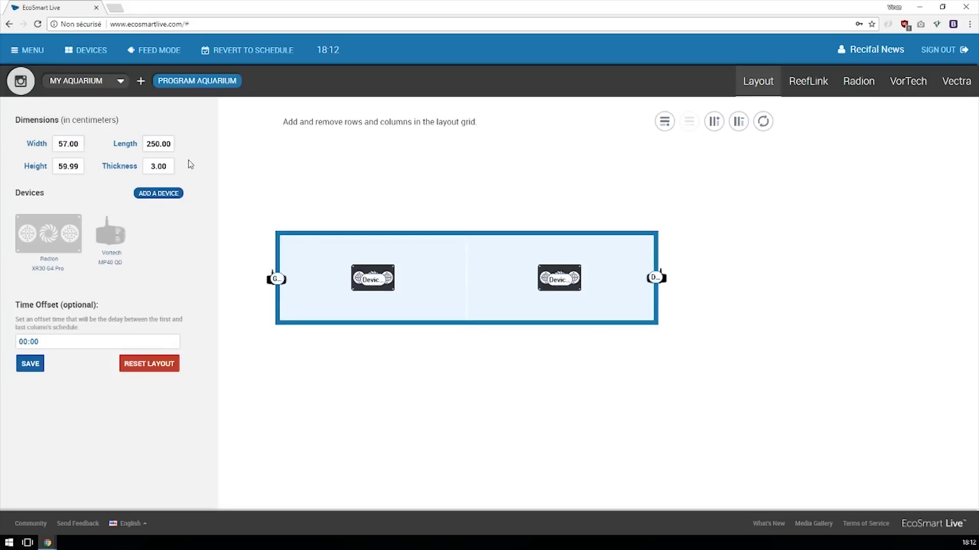
Restore the aquarium's length to 157 cm in the layout dimensions.
drag(147, 144, 271, 157)
text(157)
click(257, 155)
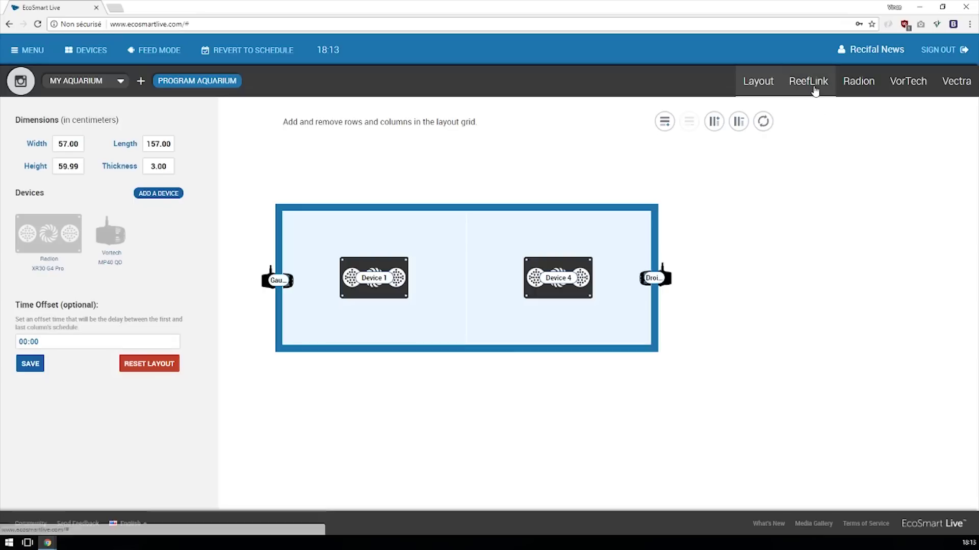
Open the Radion daily schedule and inspect the colour settings of the 11:12 and 11:48 points.
click(858, 85)
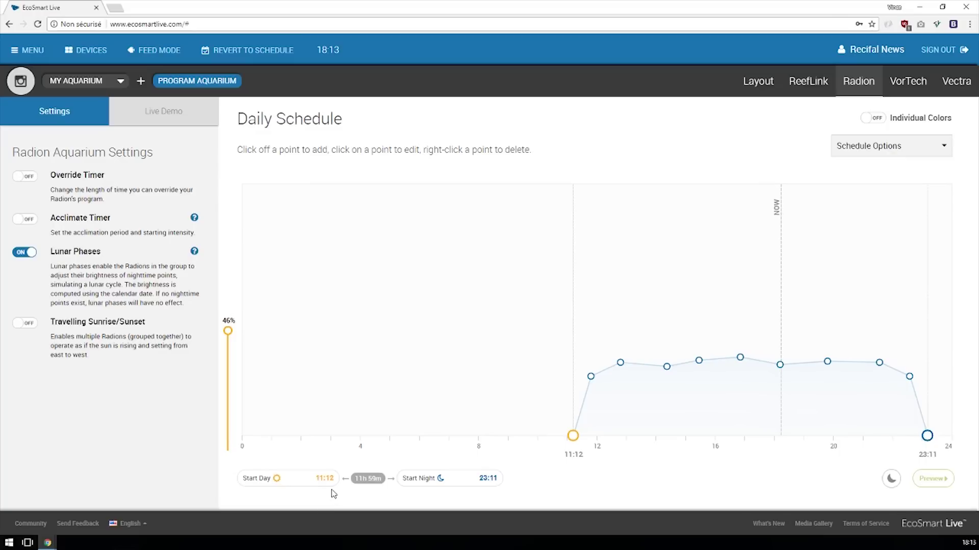
mouse_move(579, 433)
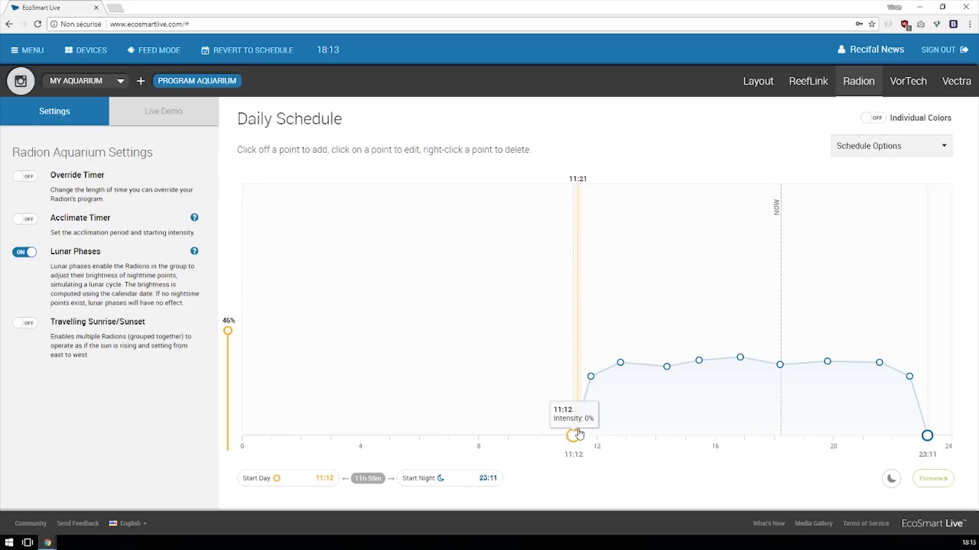
click(592, 378)
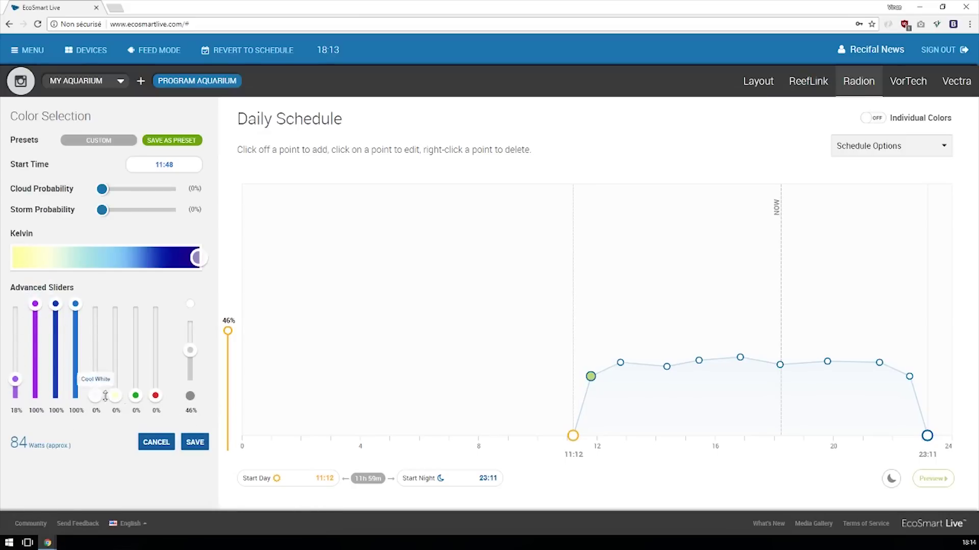
click(573, 436)
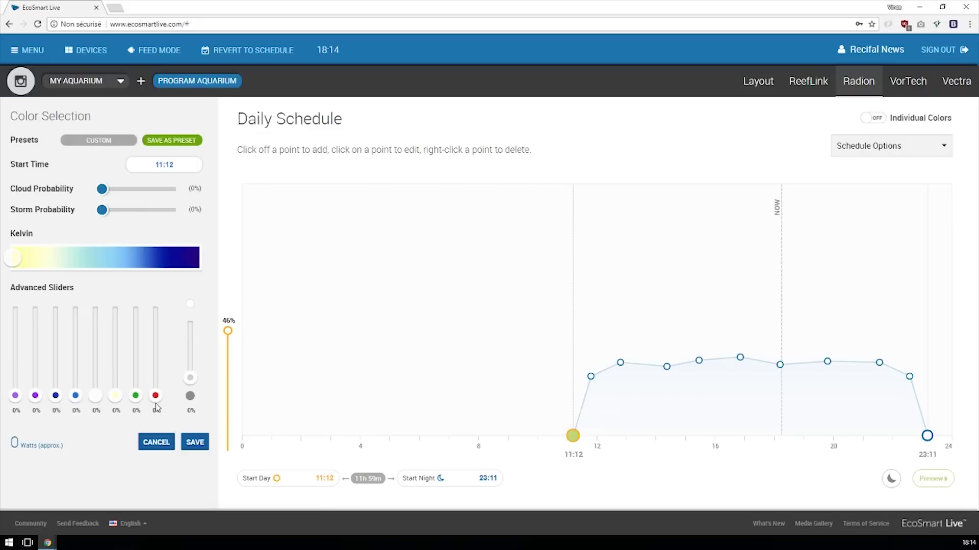
click(591, 377)
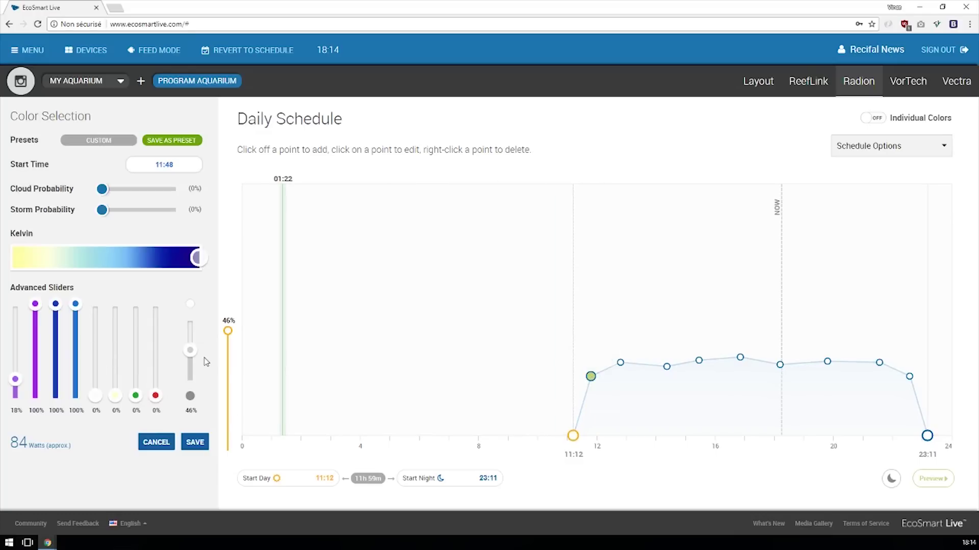
mouse_move(570, 439)
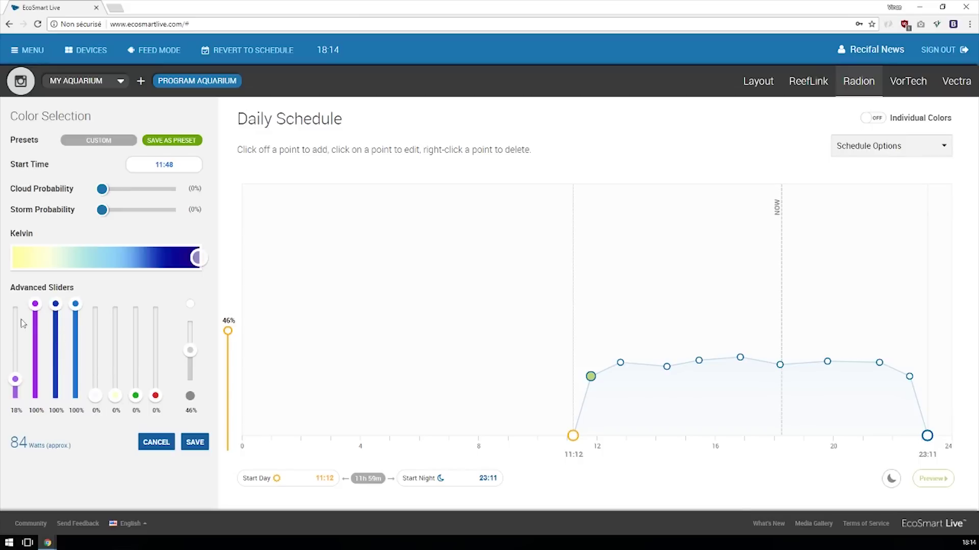
Try a 17.5K colour temperature on the 11:48 schedule point and discard the change.
mouse_move(197, 254)
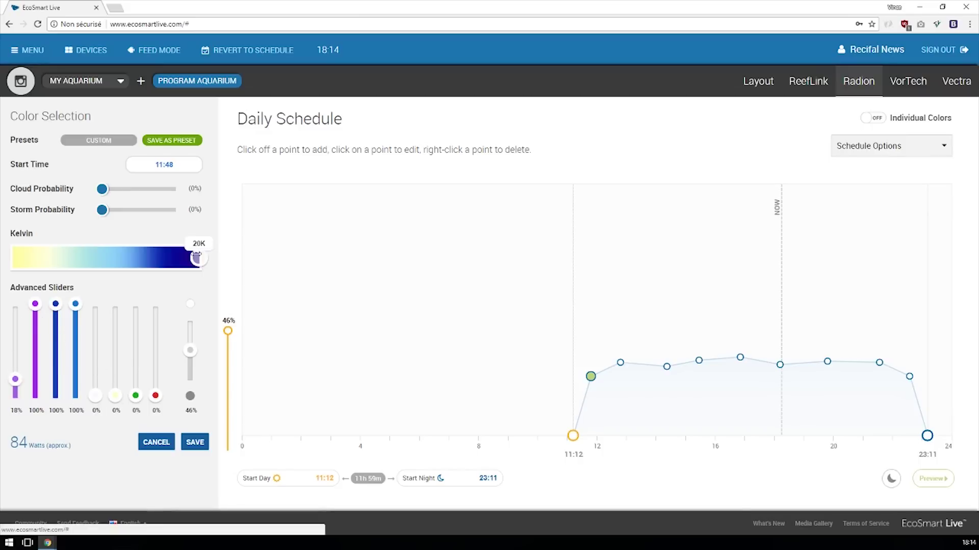
drag(197, 255, 166, 257)
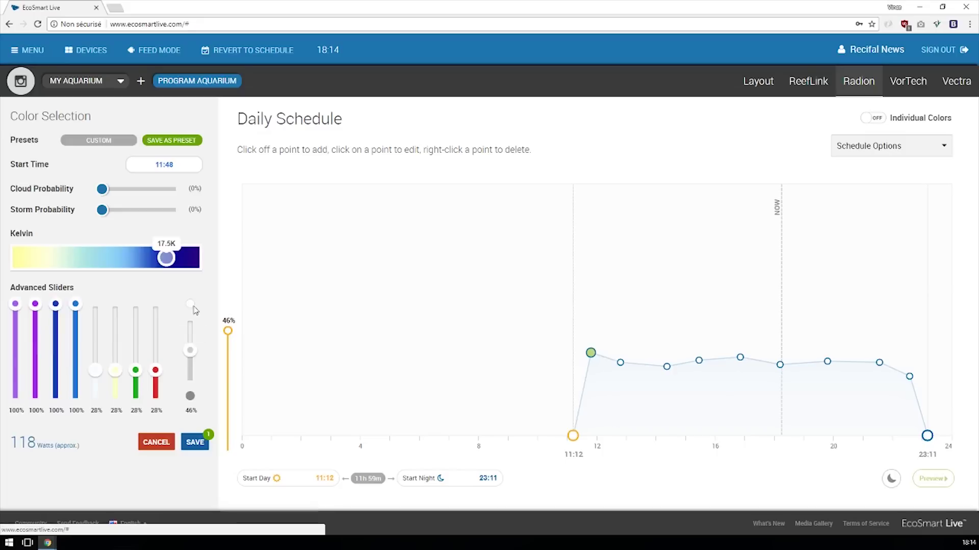
click(162, 443)
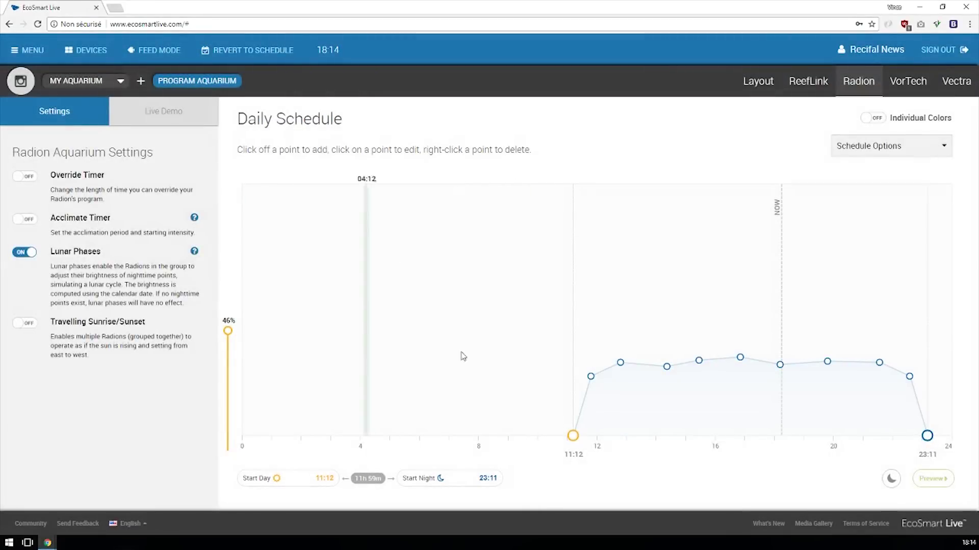
Add a schedule point at 13:26 and raise its overall intensity and its white, green and red channels to 100%.
click(640, 364)
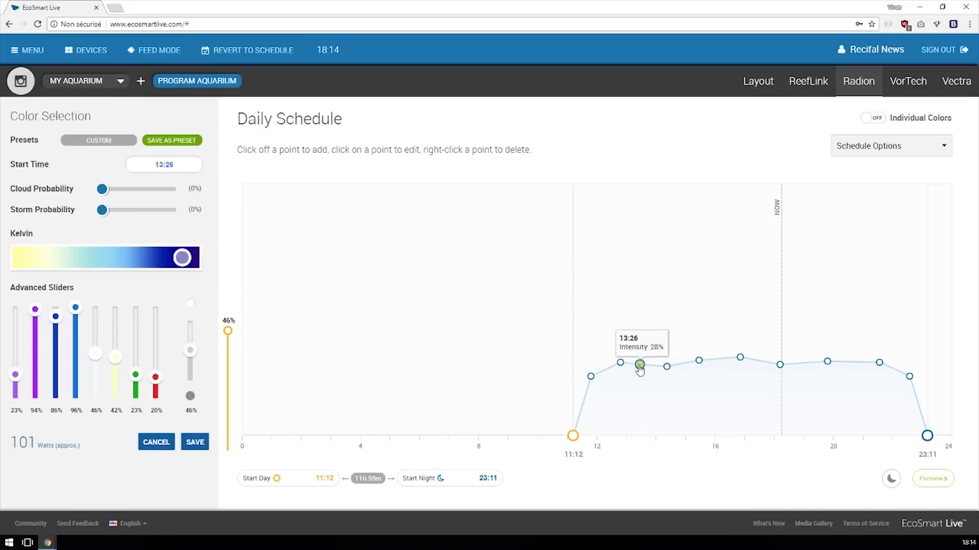
drag(190, 350, 195, 268)
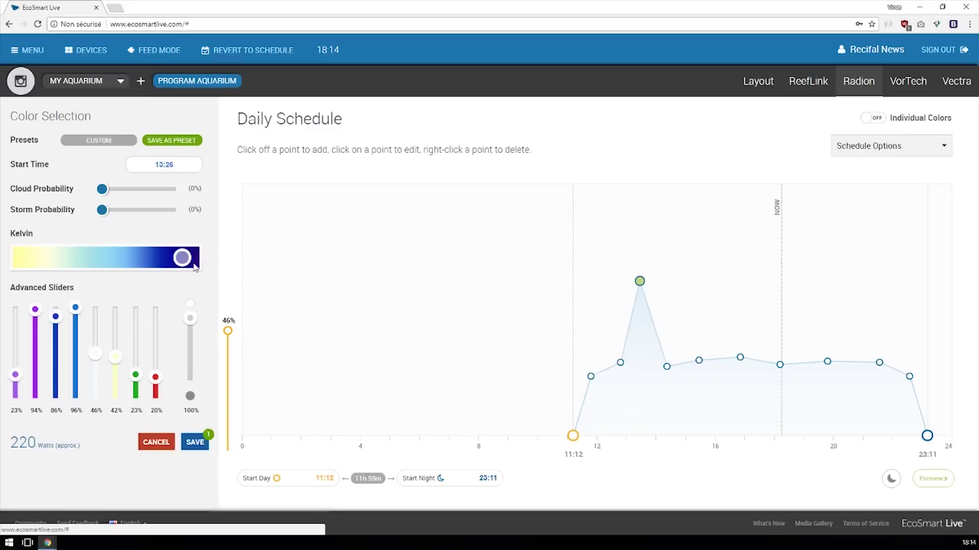
drag(155, 378, 156, 304)
drag(135, 375, 135, 303)
drag(115, 356, 92, 304)
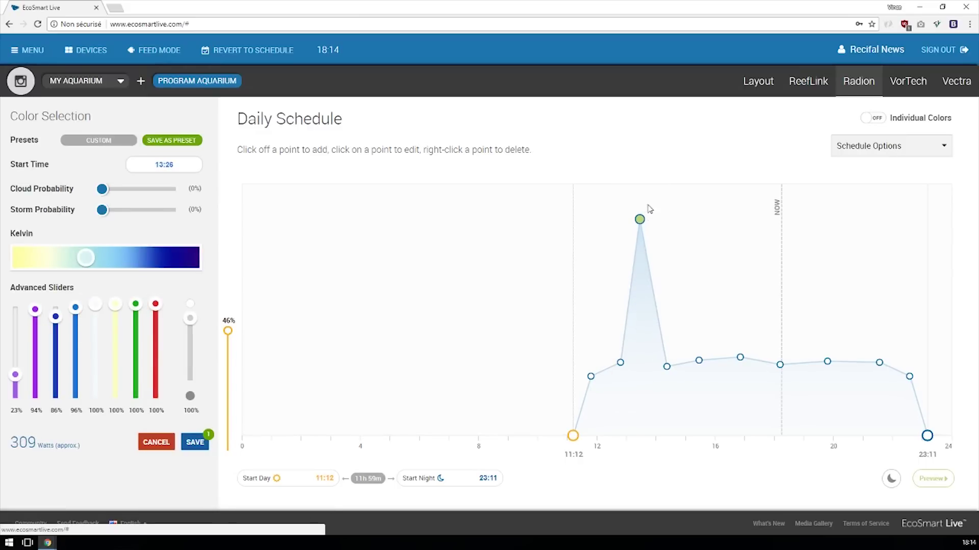
Try lower colour channel levels and a different Kelvin value on the 13:26 point, and discard all its changes.
drag(136, 304, 116, 360)
drag(96, 303, 75, 352)
drag(55, 317, 35, 354)
drag(30, 259, 175, 258)
click(161, 446)
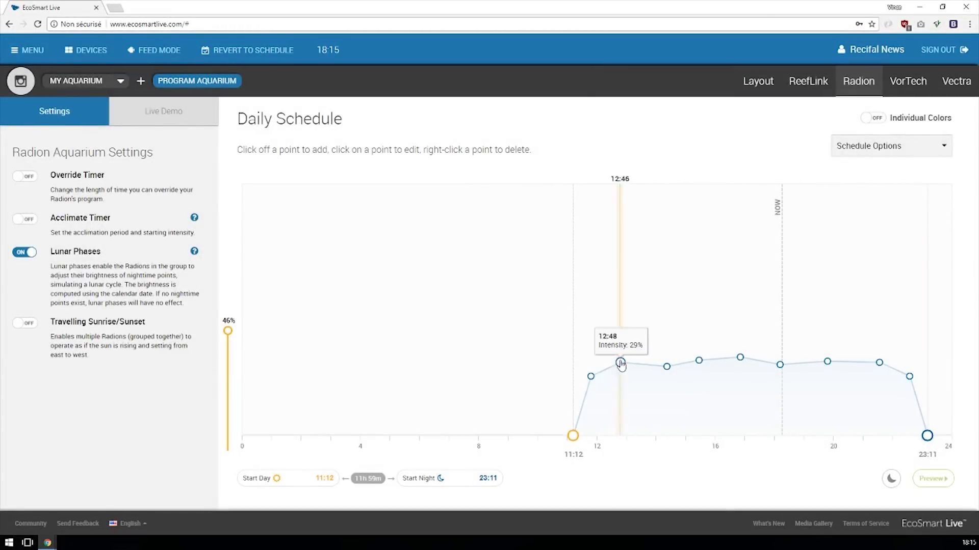
Inspect the colour settings of the daytime schedule points from 14:22 to 19:48, including the 16:51 point.
click(668, 369)
click(699, 360)
click(740, 358)
click(780, 364)
click(827, 362)
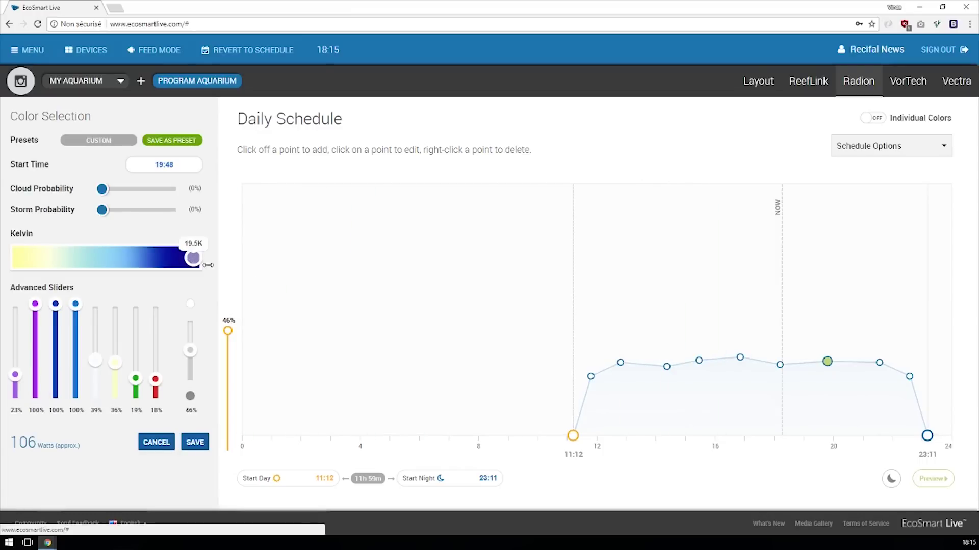
click(740, 358)
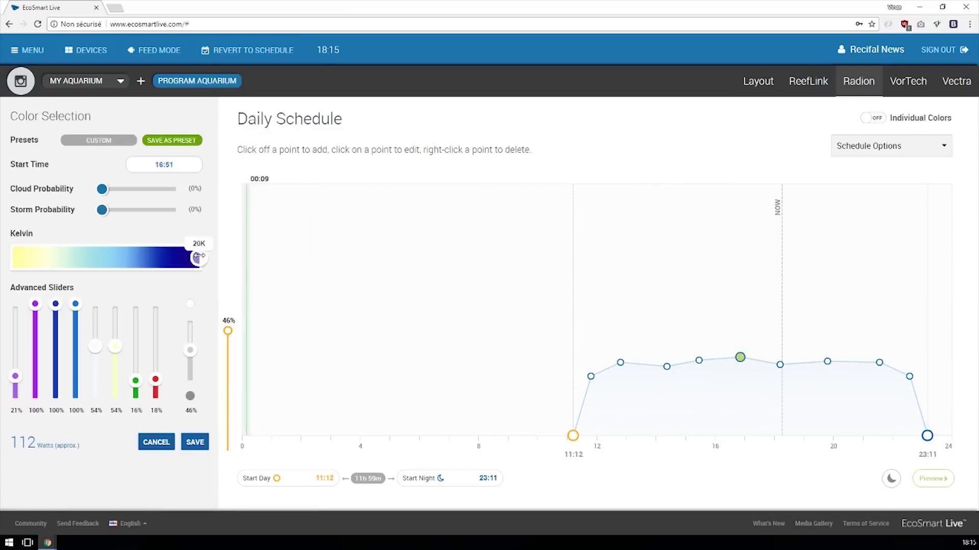
Try the storm probability setting on the 14:22 schedule point and discard the change.
click(666, 367)
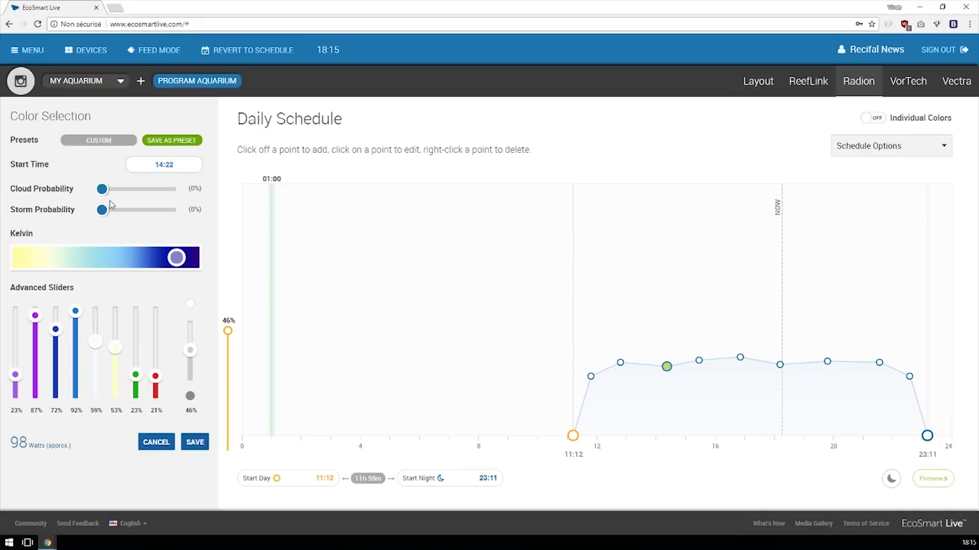
mouse_move(102, 210)
mouse_down()
mouse_move(148, 214)
mouse_move(102, 213)
mouse_up()
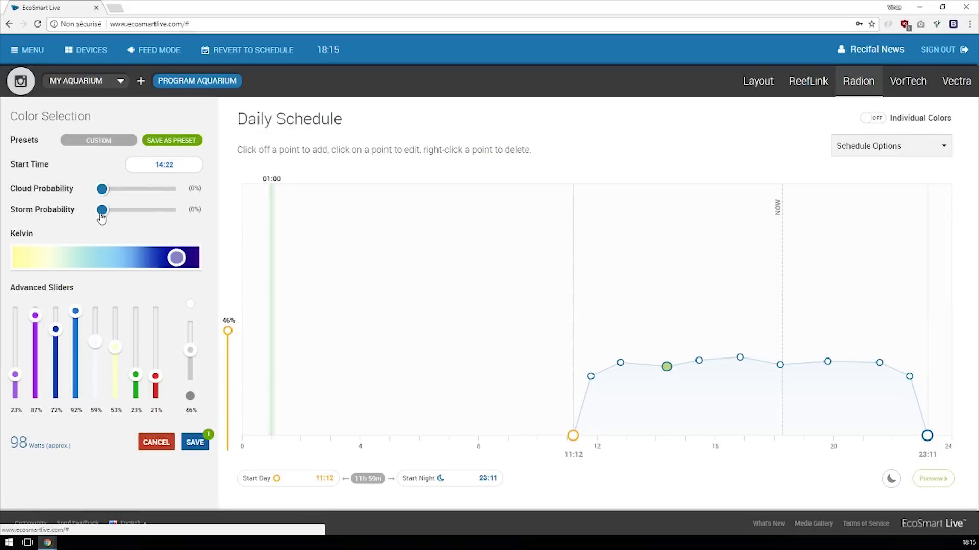
click(155, 444)
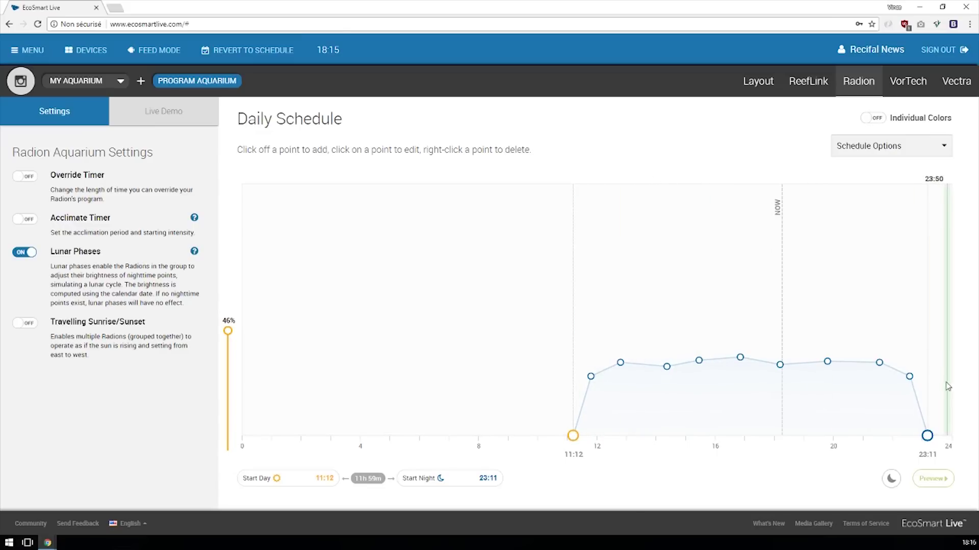
Show and hide the individual colour curves on the daily schedule, and open the schedule options.
click(877, 119)
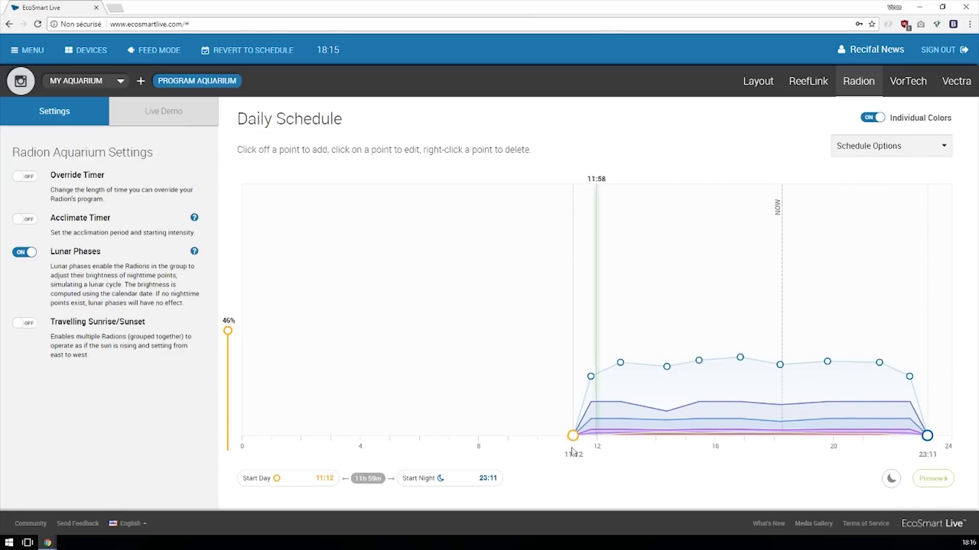
click(879, 117)
click(864, 147)
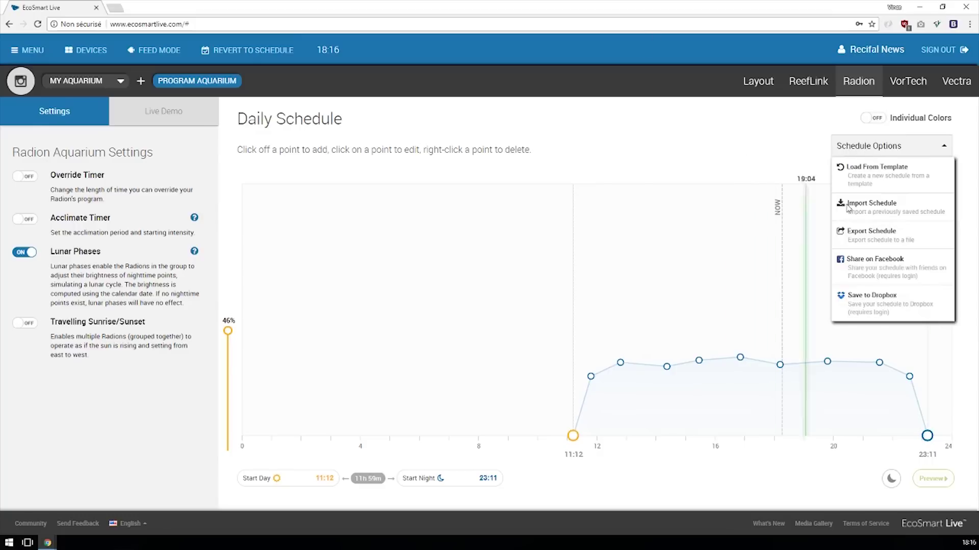
Browse the Radion schedule templates from High Growth and Coral Lab through Deep Water Reef (Natural).
click(892, 188)
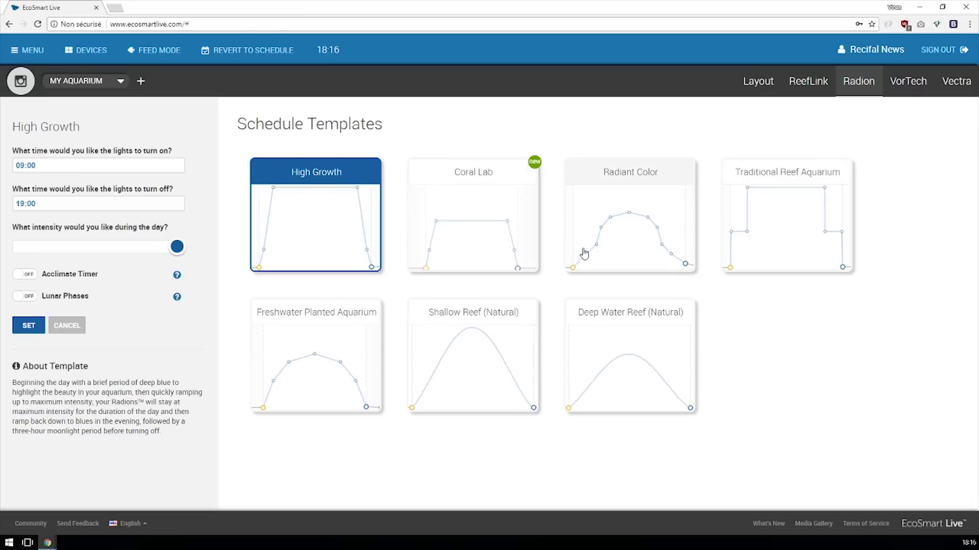
click(450, 240)
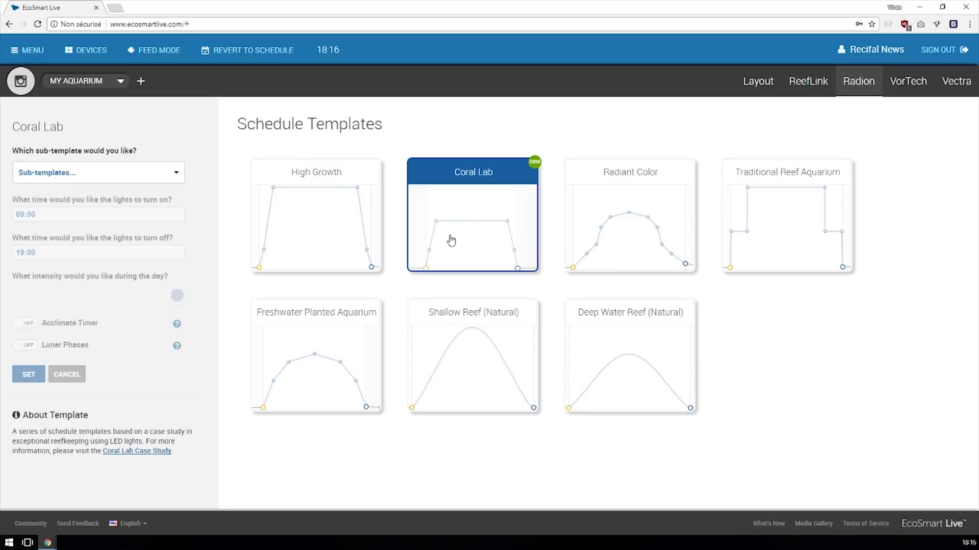
click(629, 237)
click(751, 222)
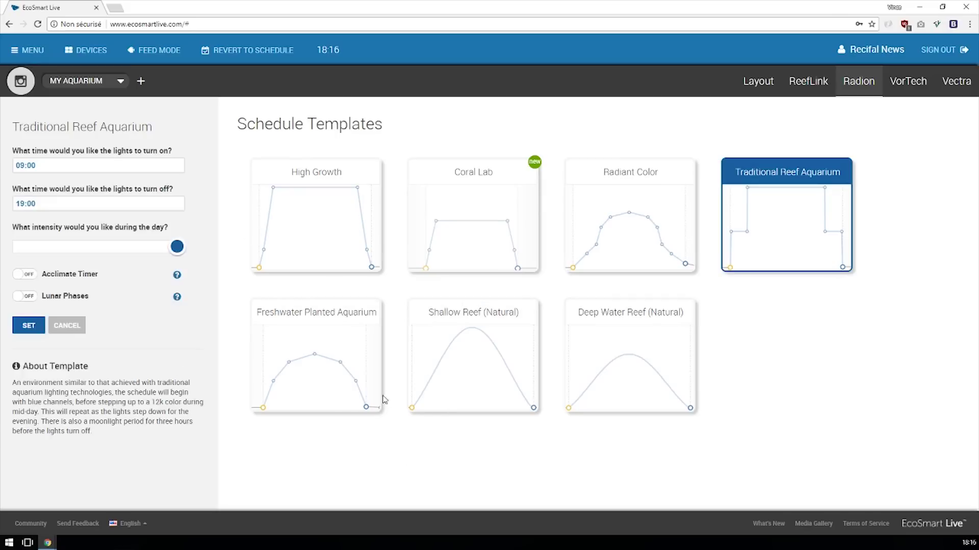
click(350, 400)
click(489, 377)
click(640, 362)
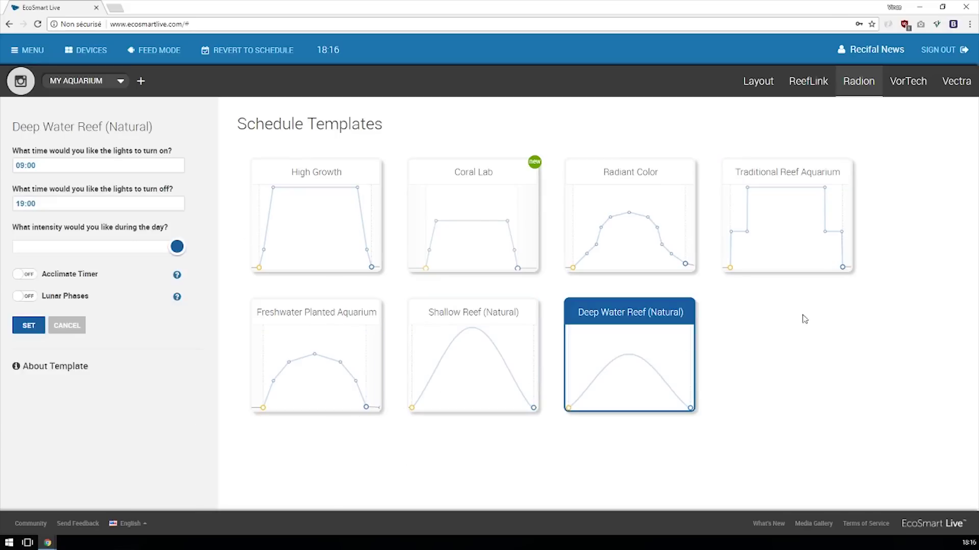
Try the High Growth template's acclimate timer with a lower starting intensity, and go back to the daily schedule without applying it.
click(367, 235)
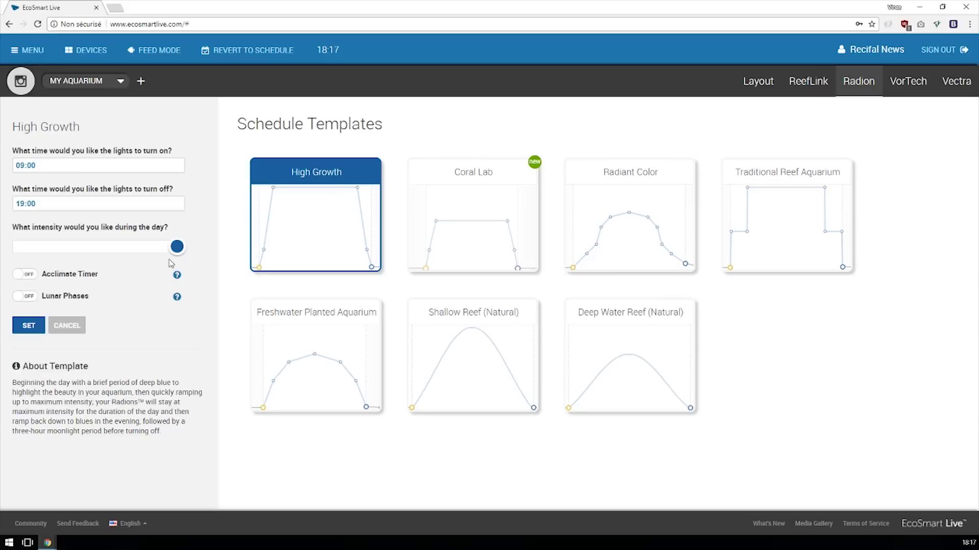
click(28, 274)
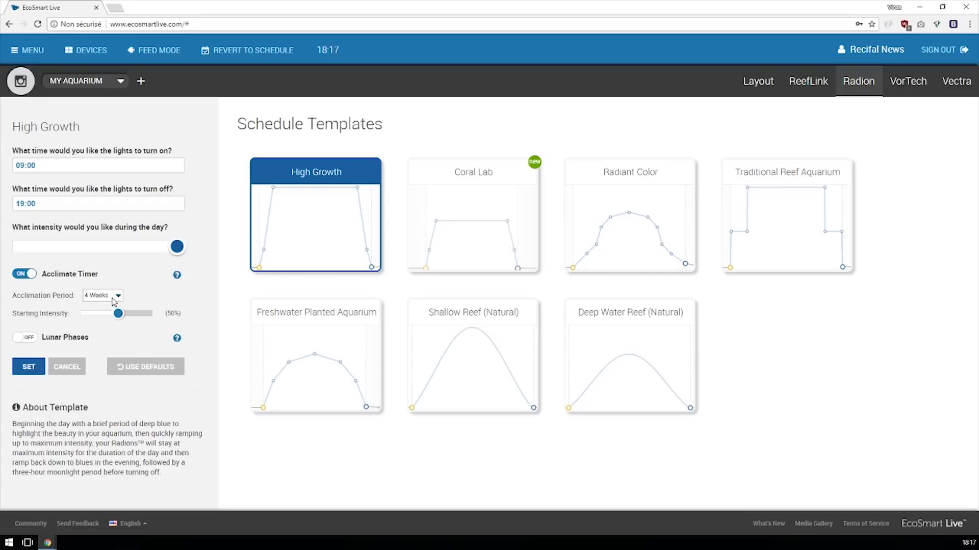
click(115, 298)
click(115, 298)
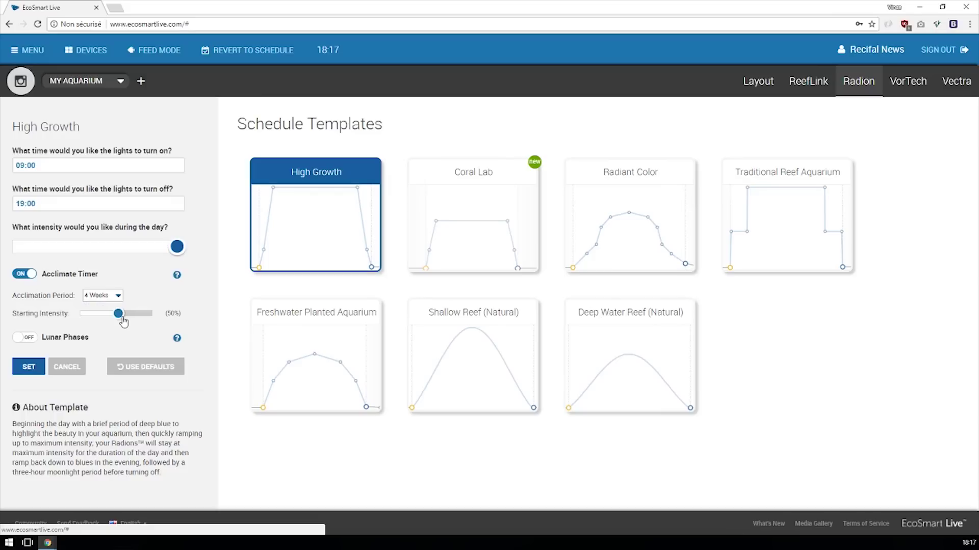
drag(118, 316, 98, 316)
click(860, 94)
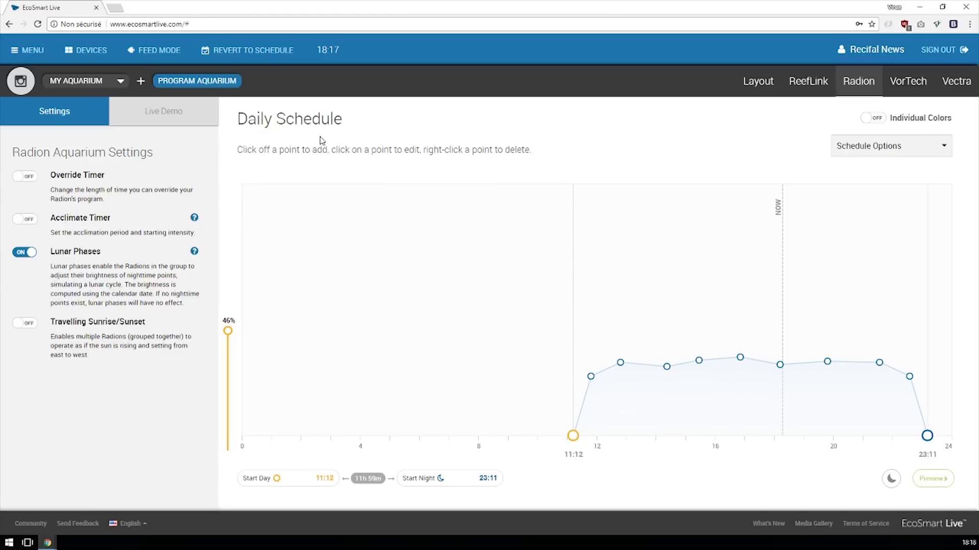
View the Radion live demo colour controls and the import, export and sharing options for the schedule.
click(187, 121)
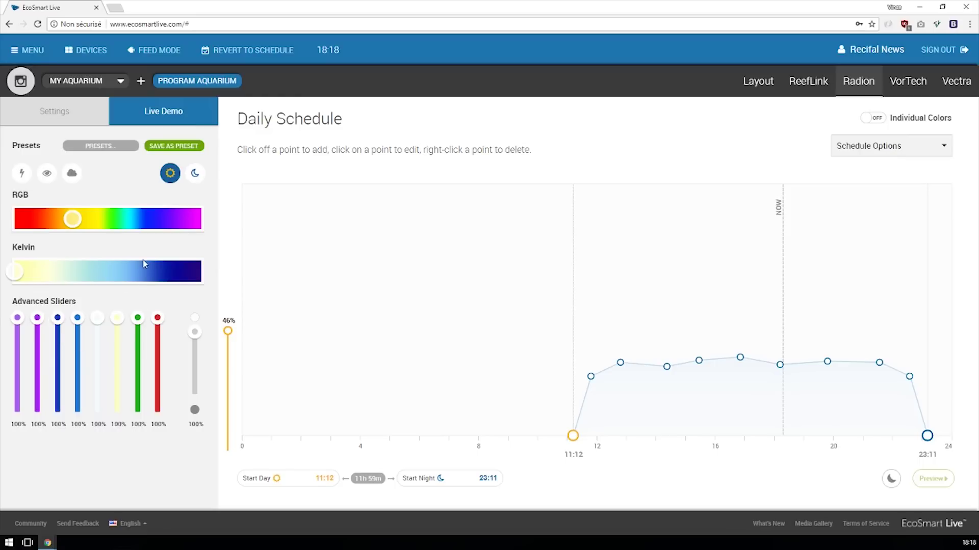
click(920, 142)
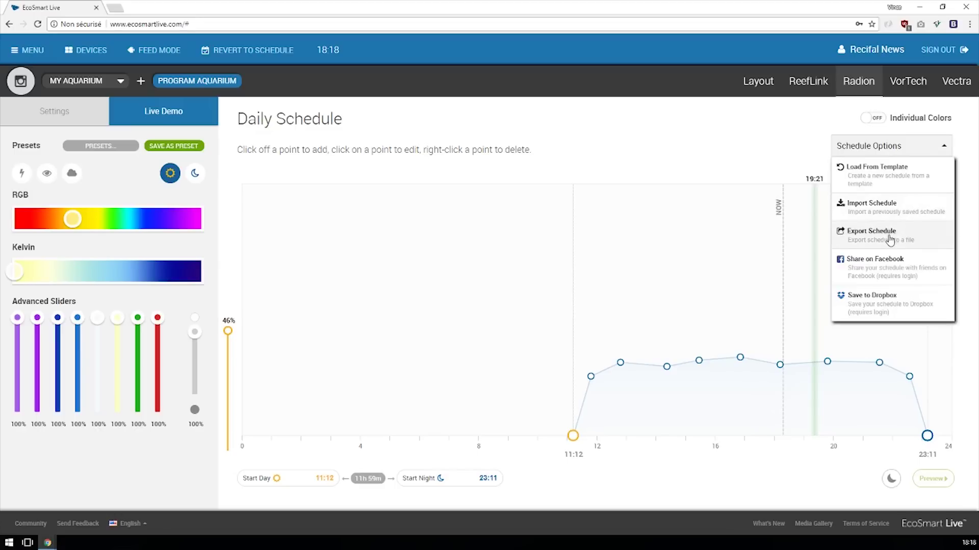
click(726, 136)
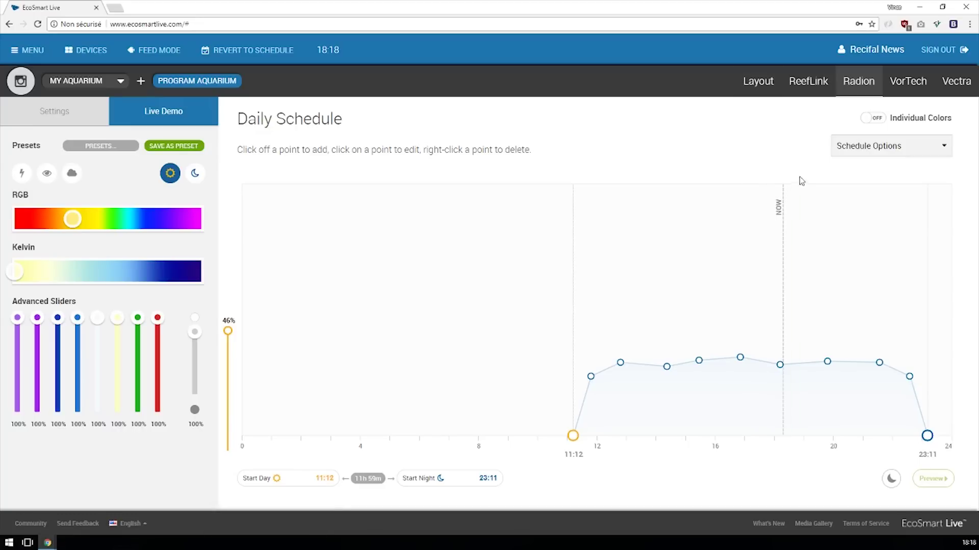
Open the VorTech daily schedule and read the descriptions of the Short Pulse, Gyre and Reefcrest modes.
click(911, 89)
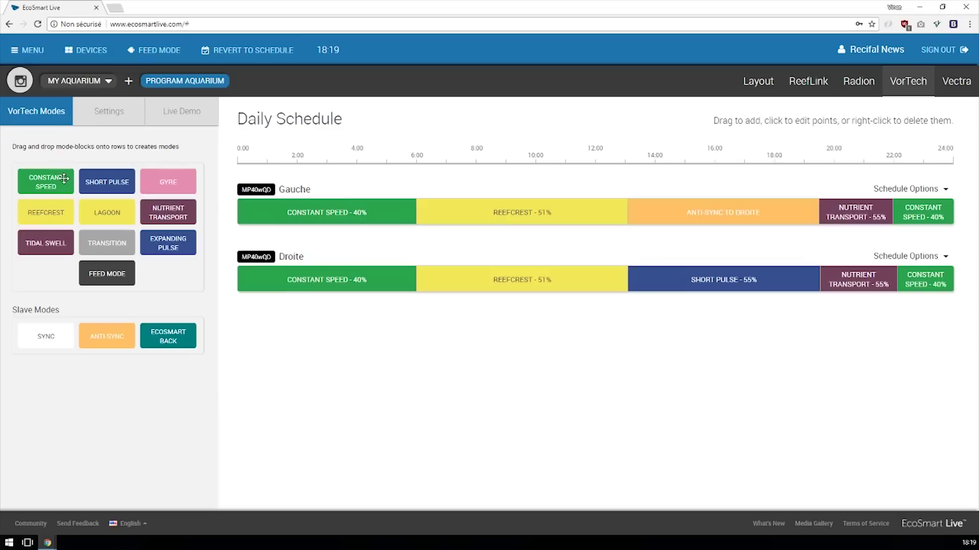
click(94, 186)
scroll(161, 389, down, 1)
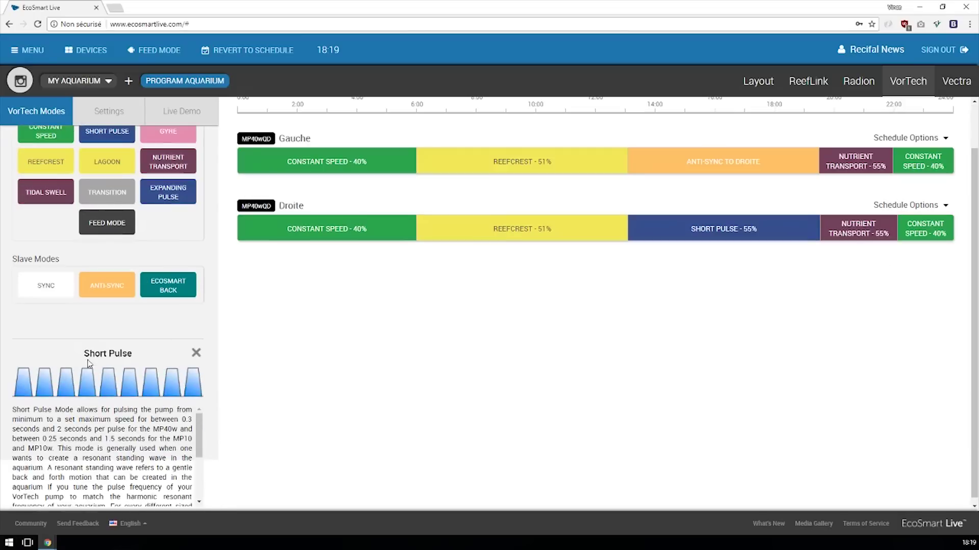
click(170, 133)
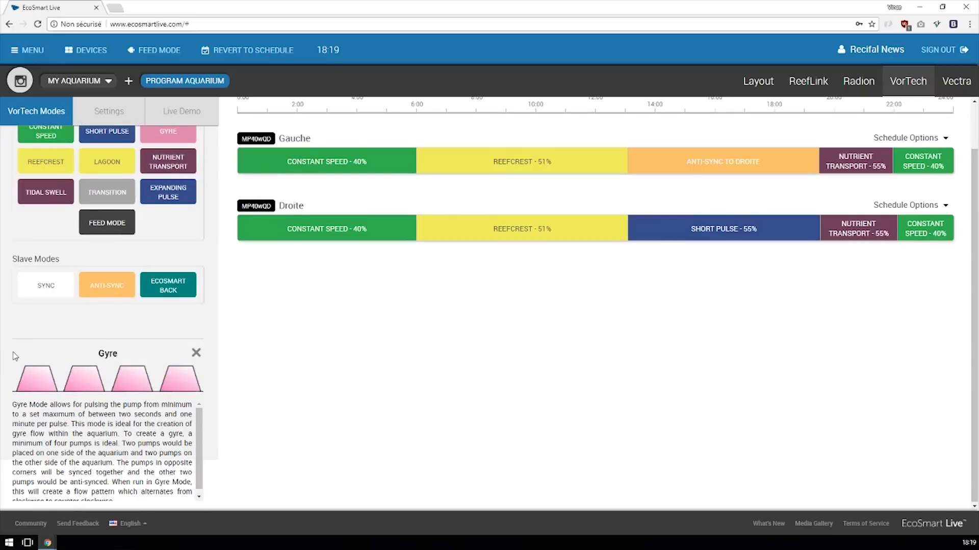
click(45, 161)
scroll(46, 161, up, 1)
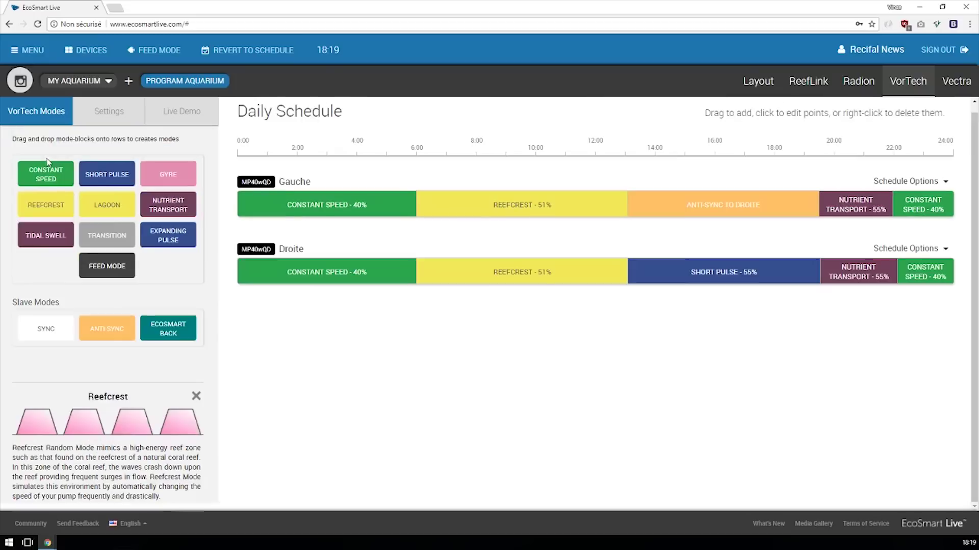
scroll(81, 401, down, 1)
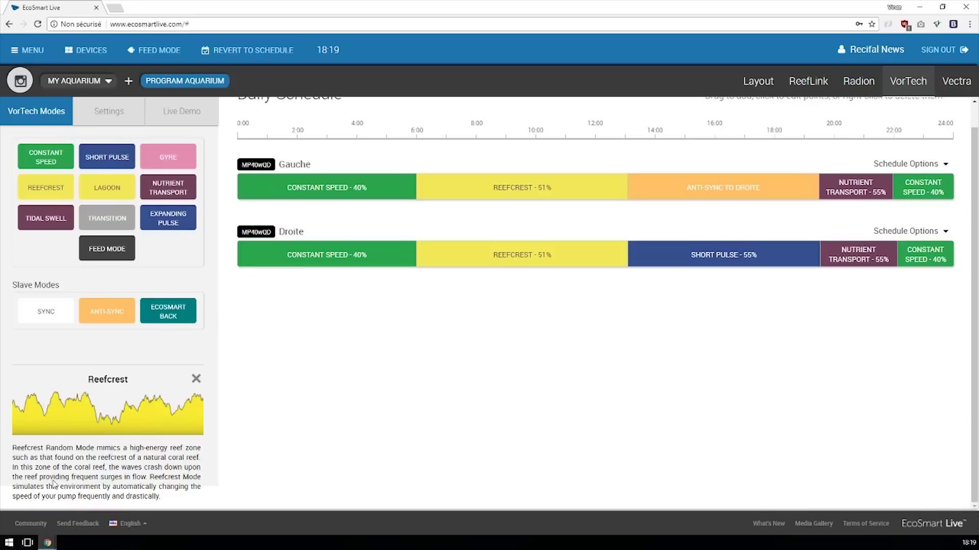
Read the descriptions of the Lagoon, Nutrient Transport and Tidal Swell pump modes.
click(101, 186)
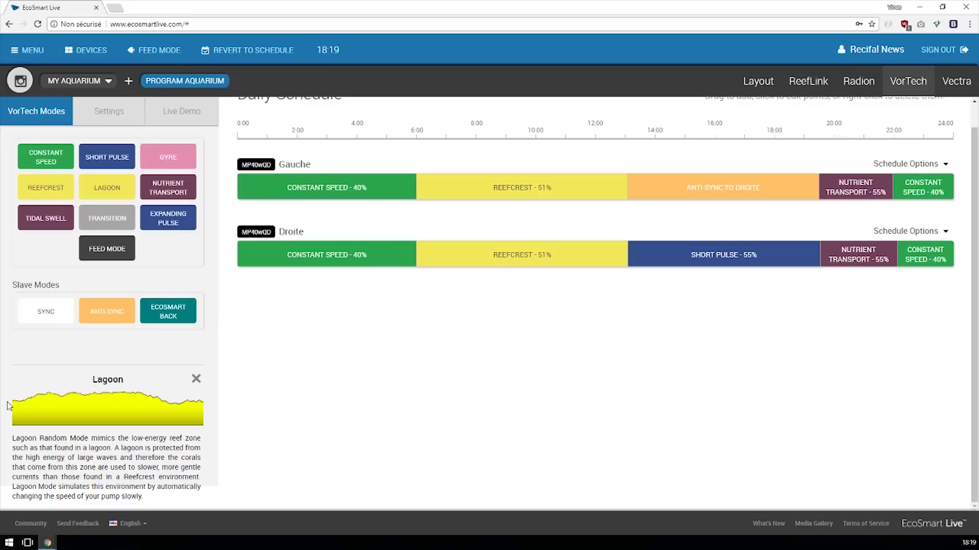
click(171, 185)
scroll(171, 185, down, 1)
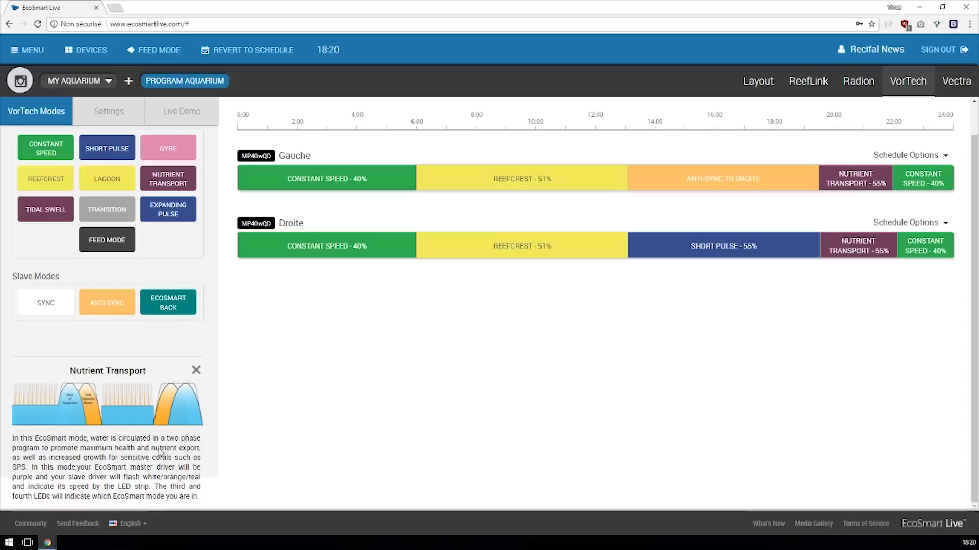
click(47, 209)
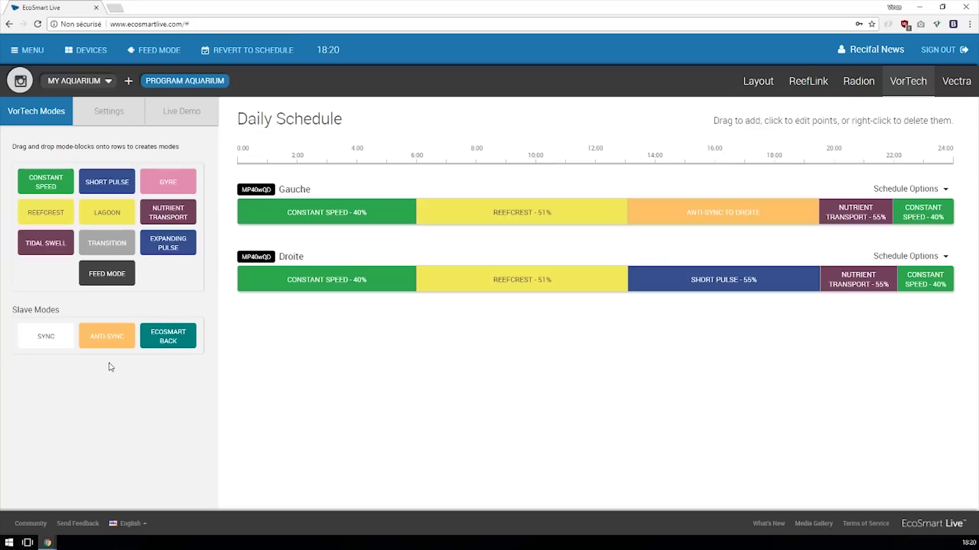
Start feed mode on the pumps and check the feed mode speed choices in the VorTech settings.
click(157, 53)
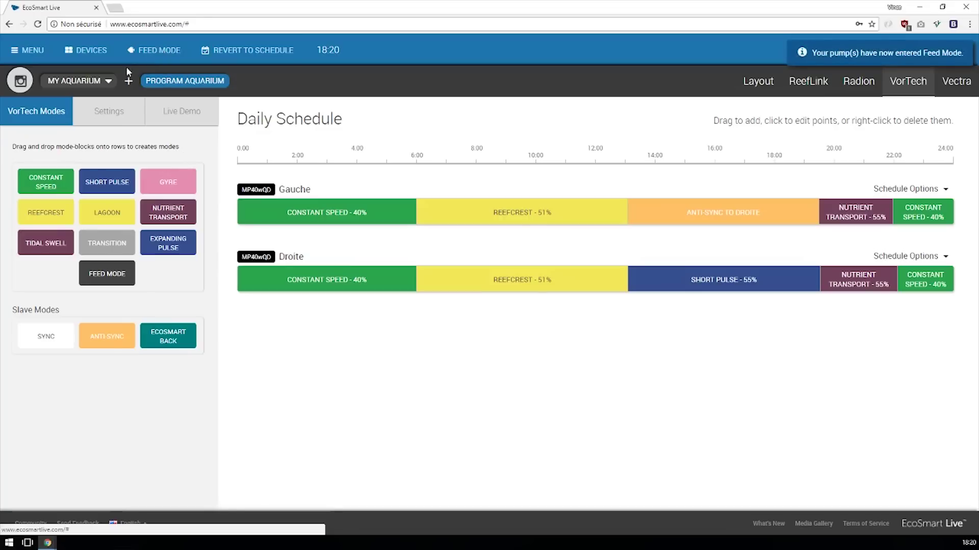
click(126, 110)
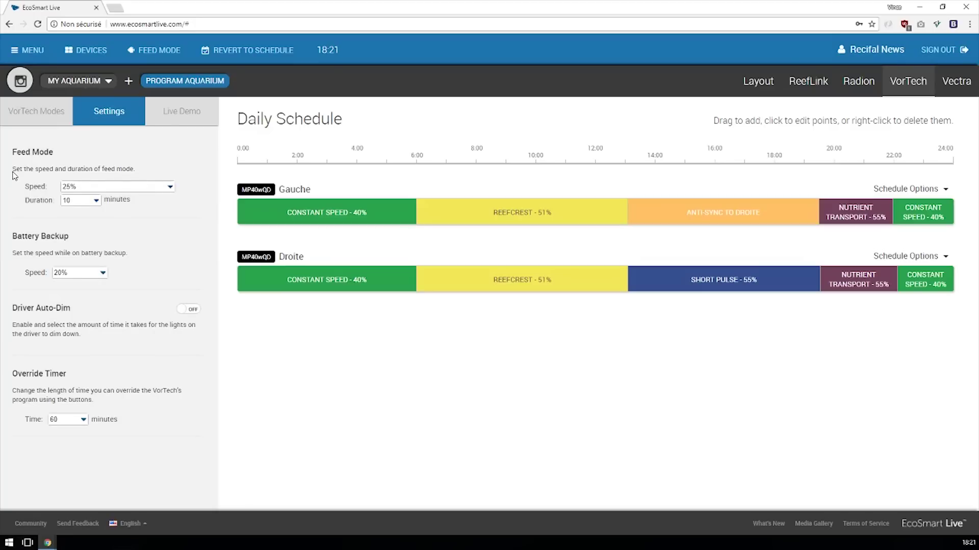
click(108, 186)
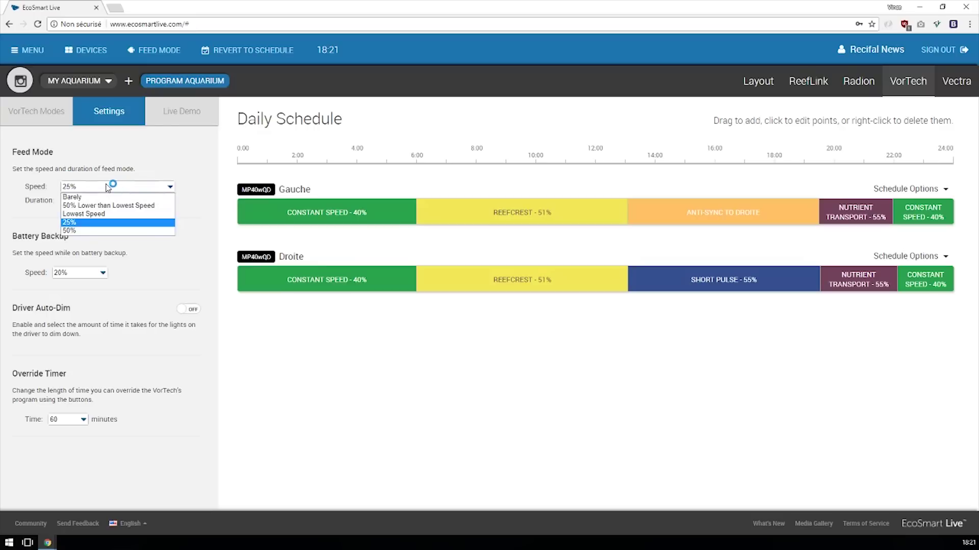
click(135, 173)
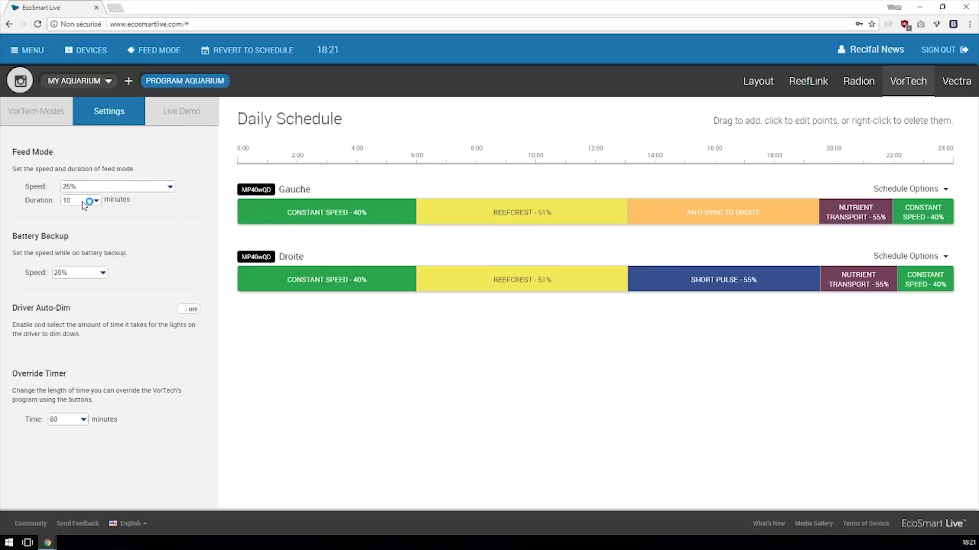
Inspect the timing and maximum speed of the Gauche pump's Anti-Sync to Droite block, leaving it unsaved.
click(39, 111)
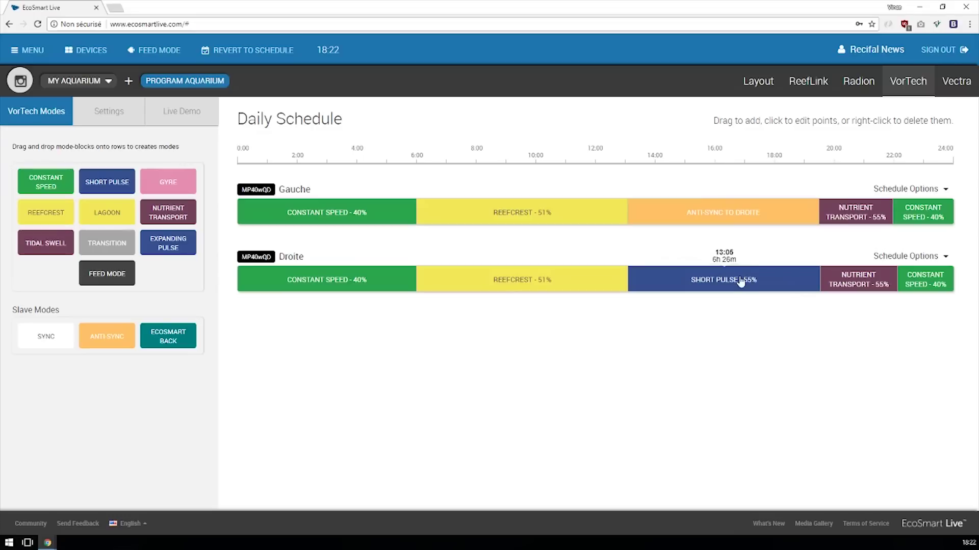
click(761, 223)
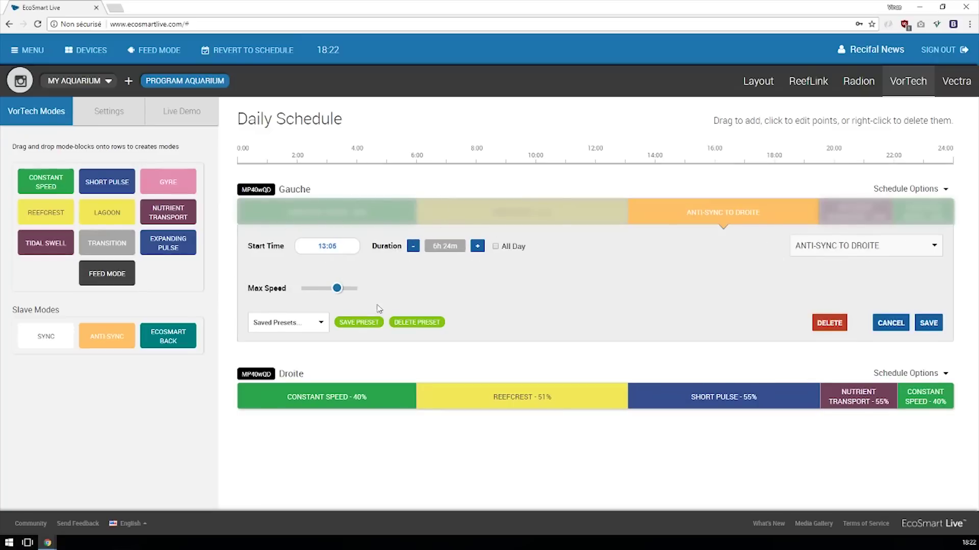
mouse_move(337, 289)
click(890, 323)
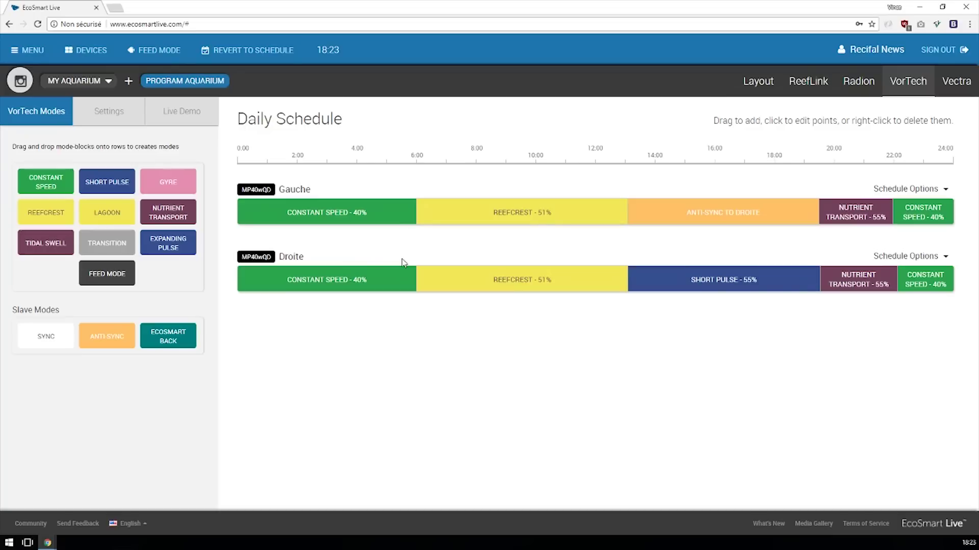
Compare the settings of the Reefcrest blocks on the Gauche and Droite pumps, and close both.
click(468, 216)
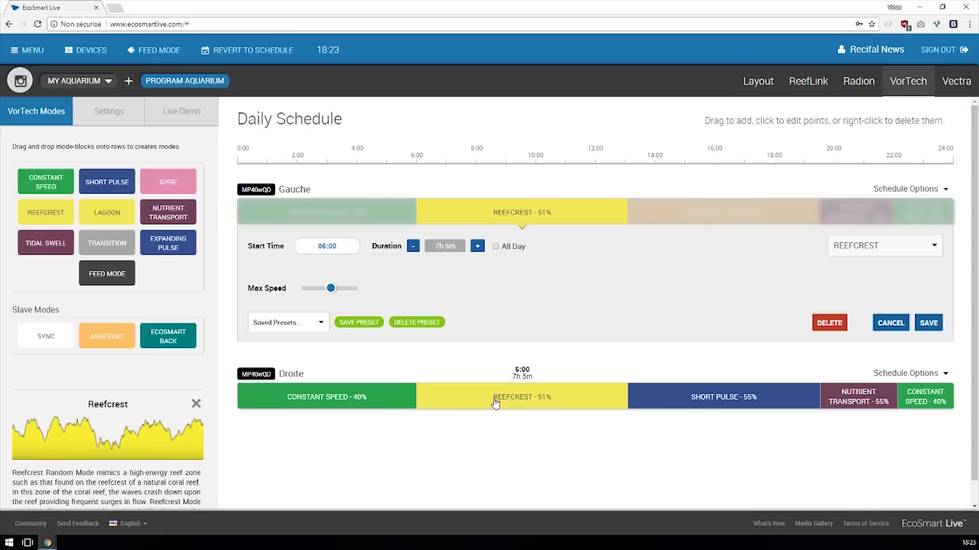
click(517, 402)
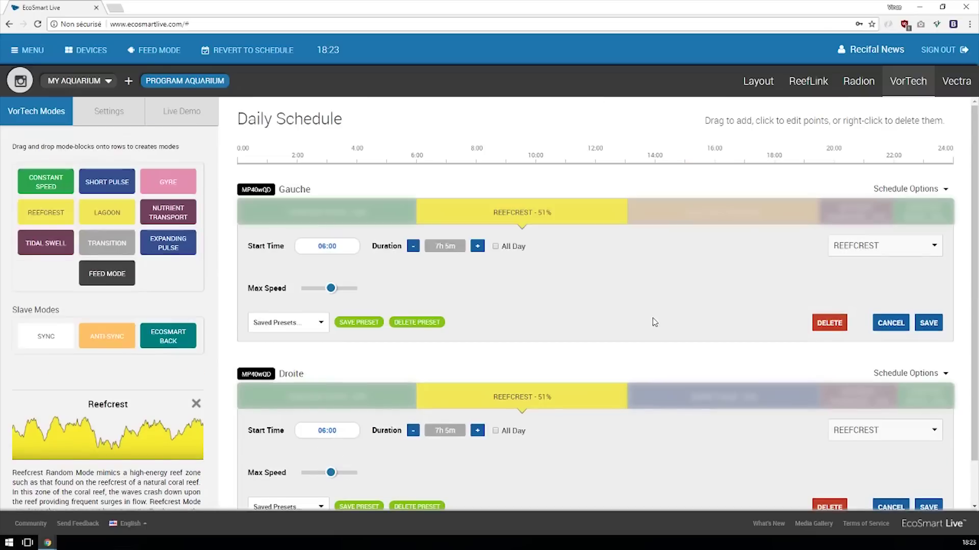
click(525, 211)
click(561, 284)
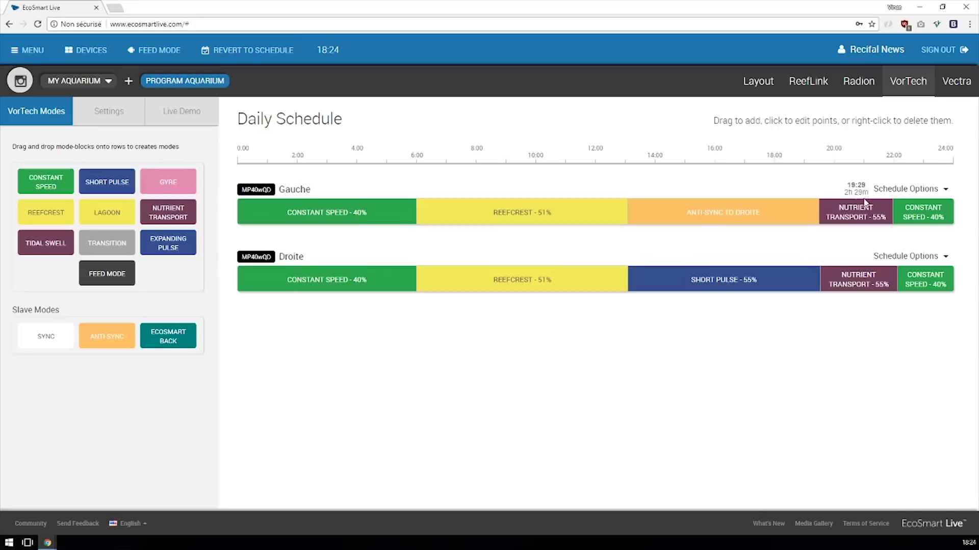
Inspect the Gauche pump's evening Nutrient Transport block without saving, and show the Gyre mode description.
click(856, 216)
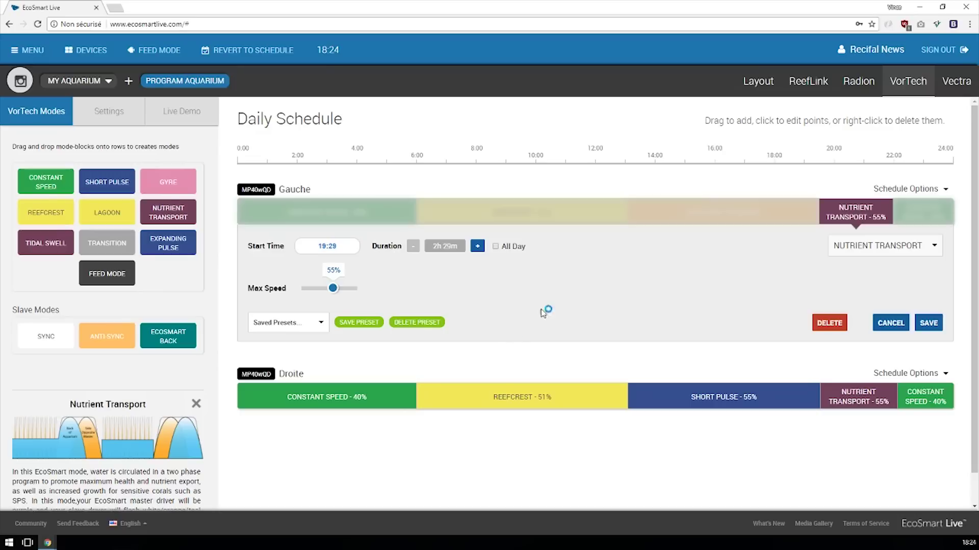
click(892, 325)
mouse_move(159, 182)
mouse_down()
mouse_move(572, 213)
mouse_move(458, 221)
mouse_move(536, 235)
mouse_move(151, 180)
mouse_up()
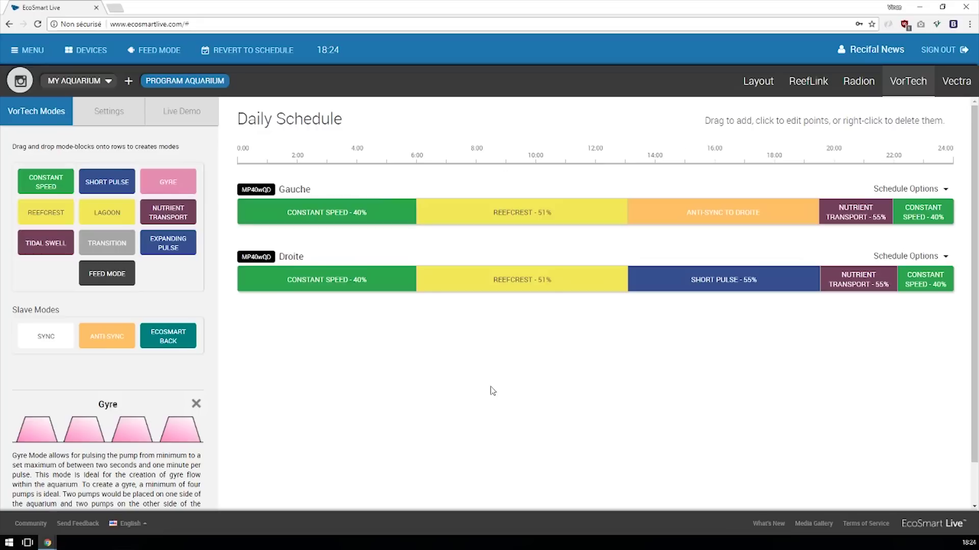
Check the battery backup speed choices in the VorTech settings.
click(109, 111)
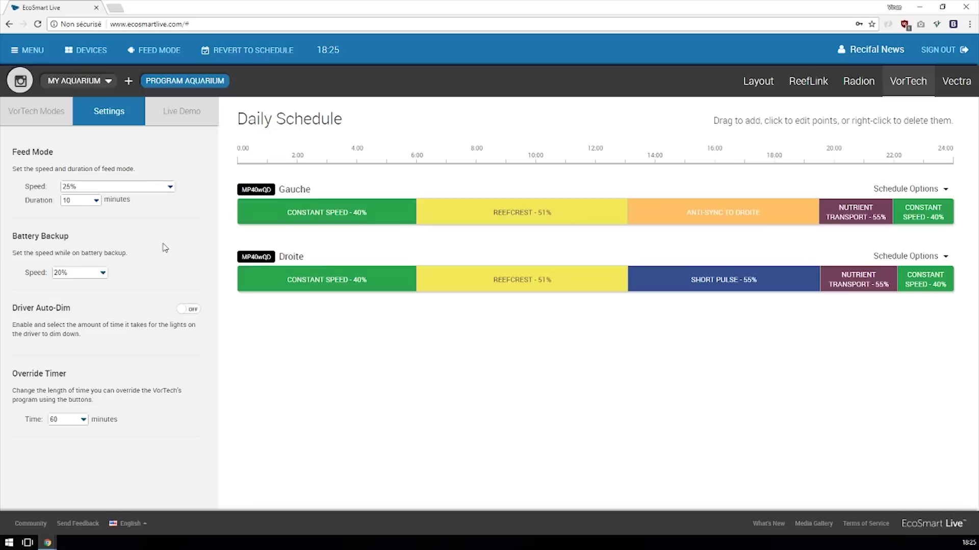
click(100, 277)
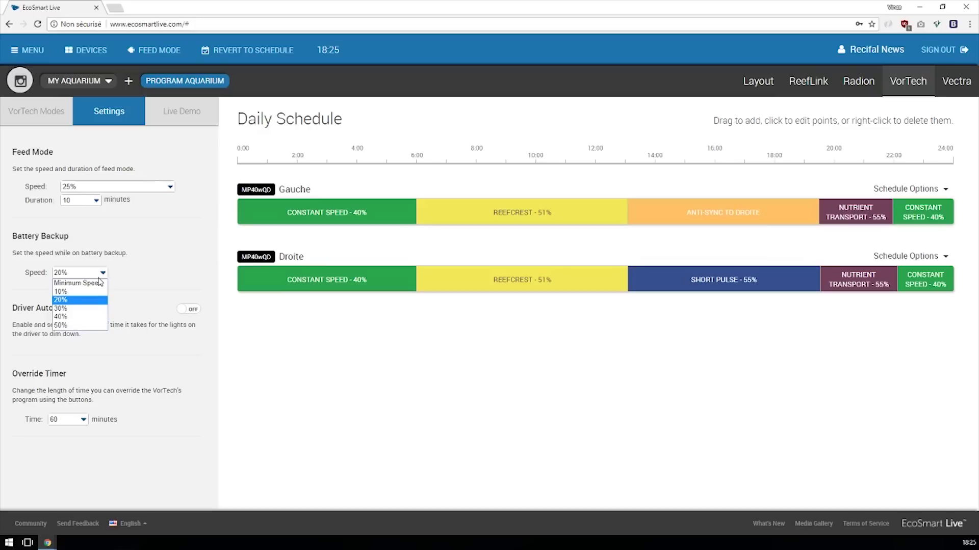
click(149, 273)
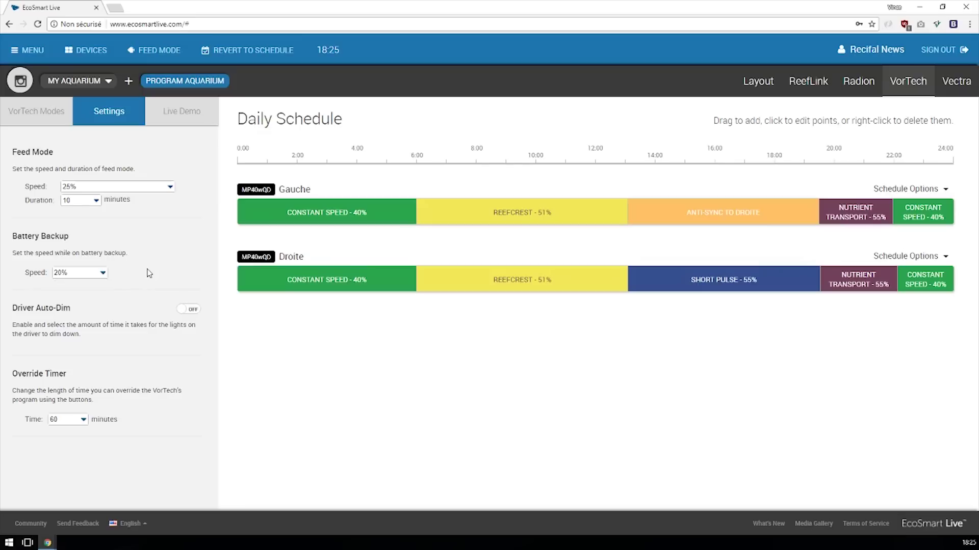
Inspect the all-day speed point on the Vectra M1 pump's schedule and close it.
click(944, 79)
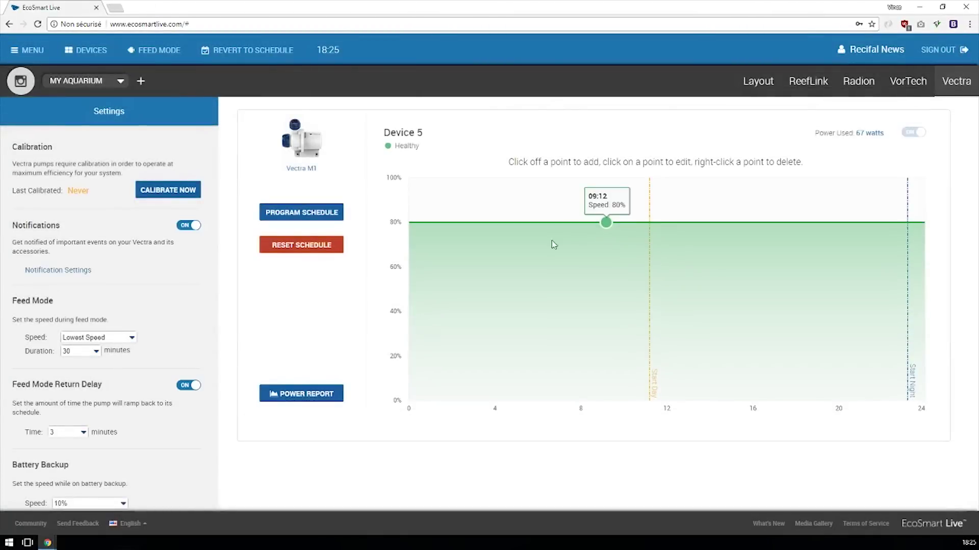
click(448, 221)
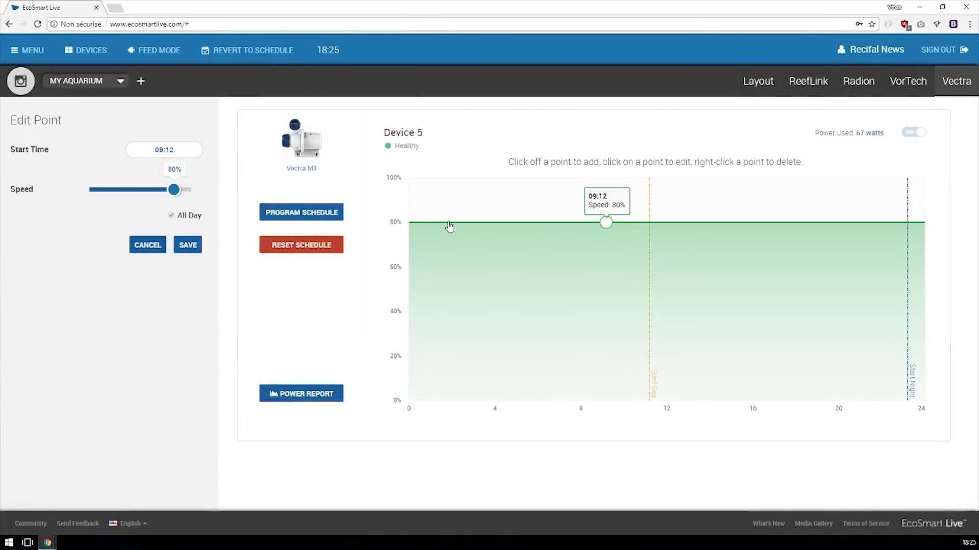
click(724, 225)
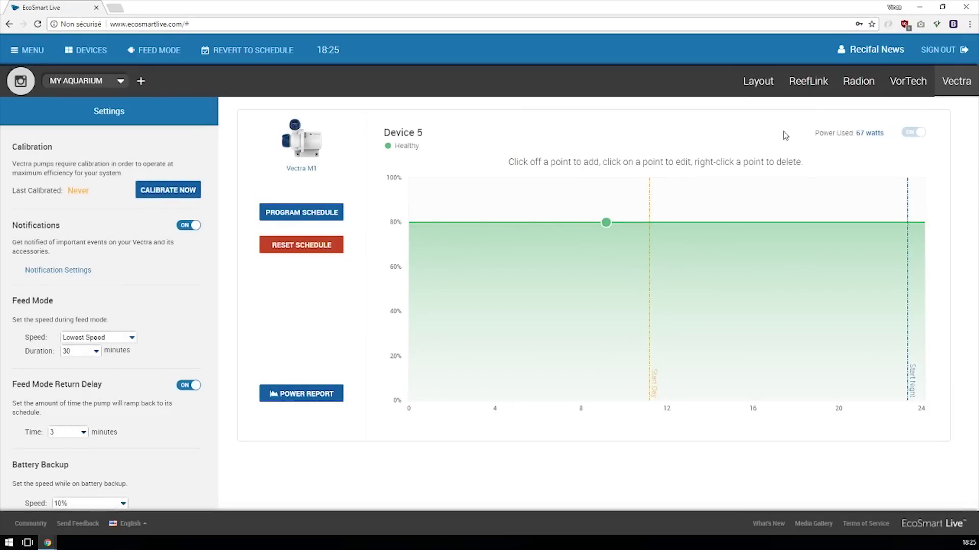
View the ReefLink management page and return to the Radion daily schedule.
click(822, 83)
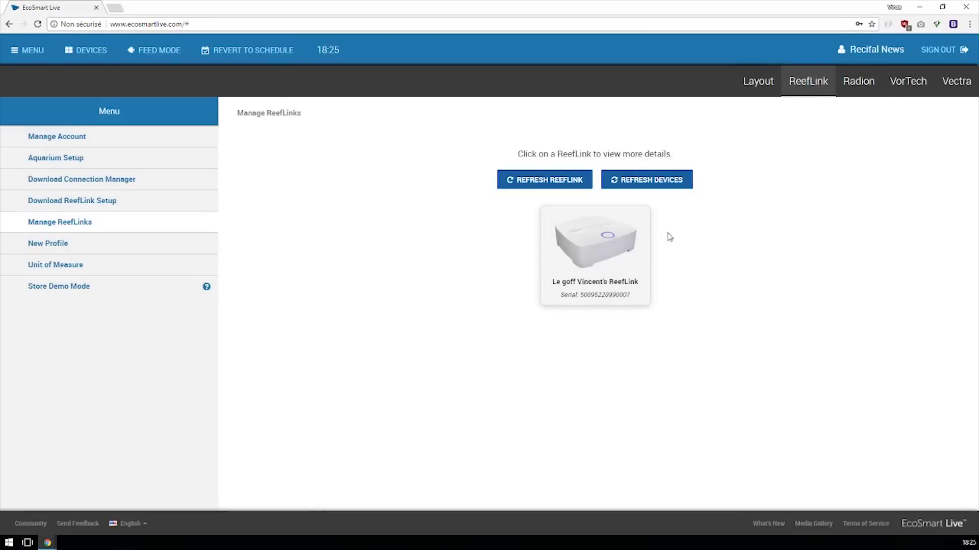
click(860, 82)
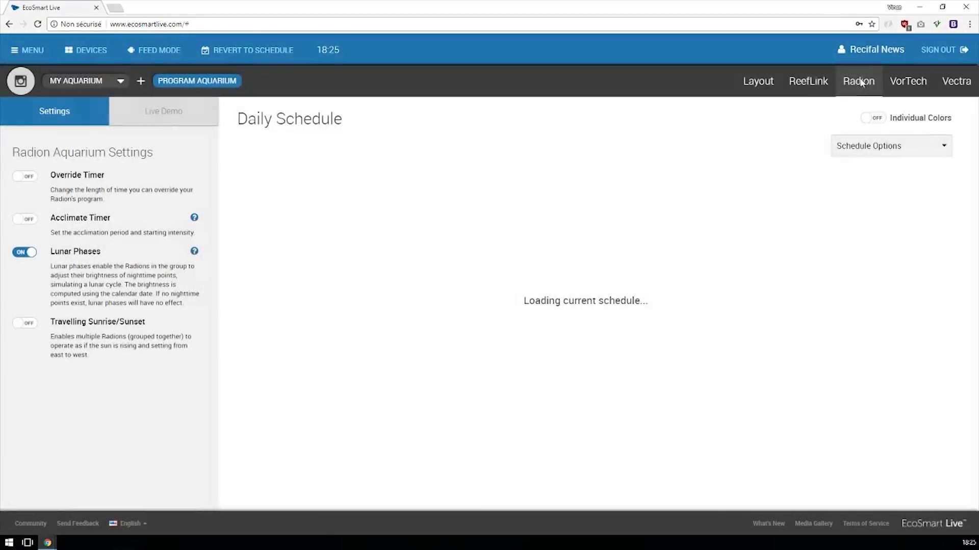